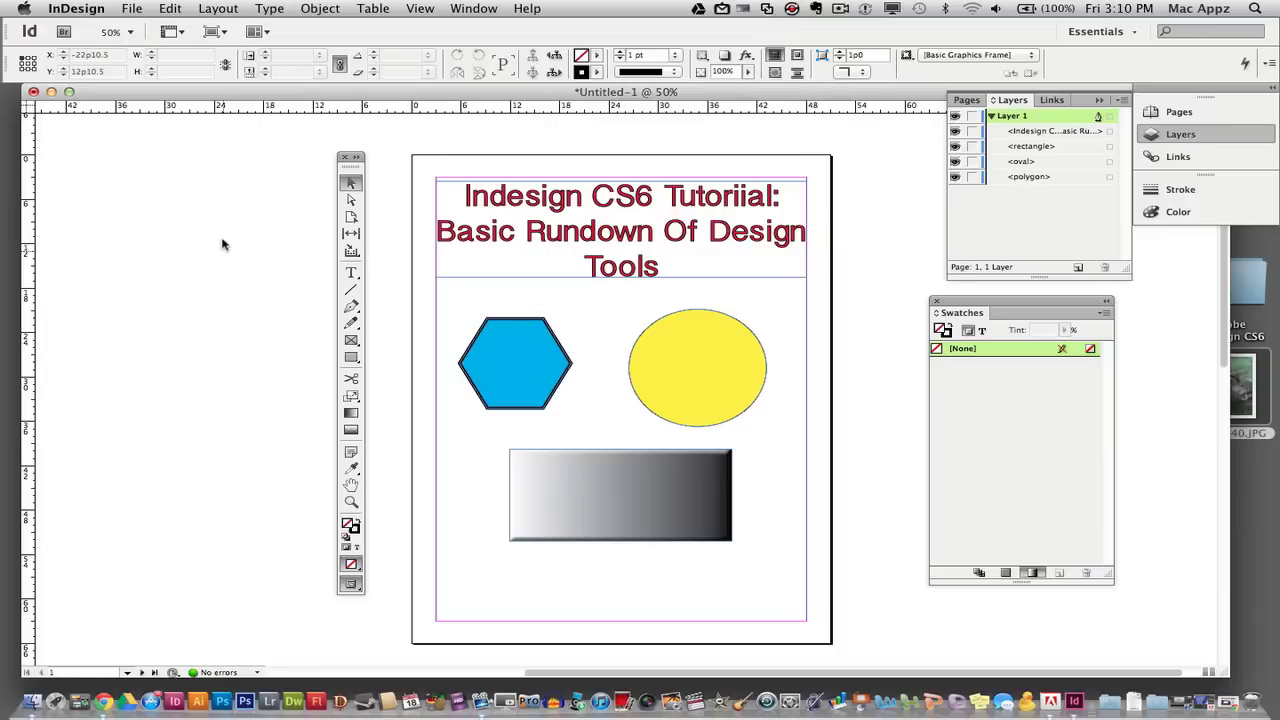
Start a new document from File > New > Document, keeping the [Default] preset
click(137, 12)
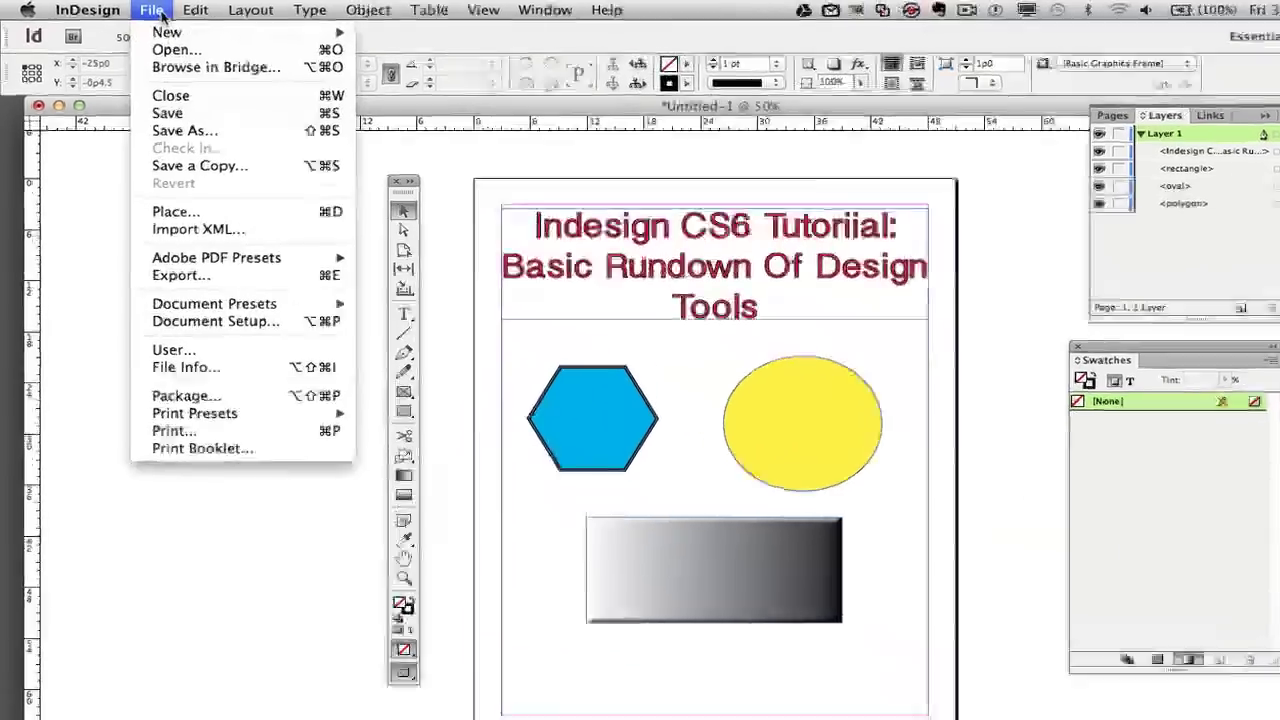
mouse_move(163, 35)
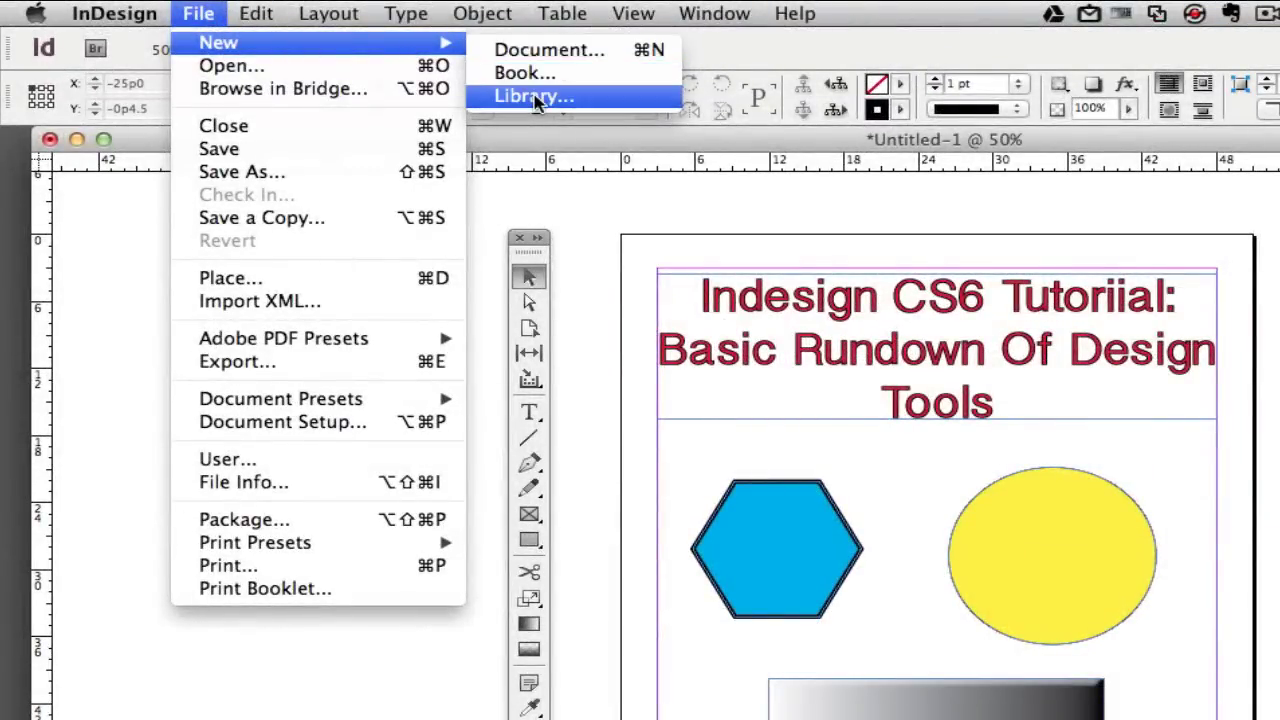
click(545, 50)
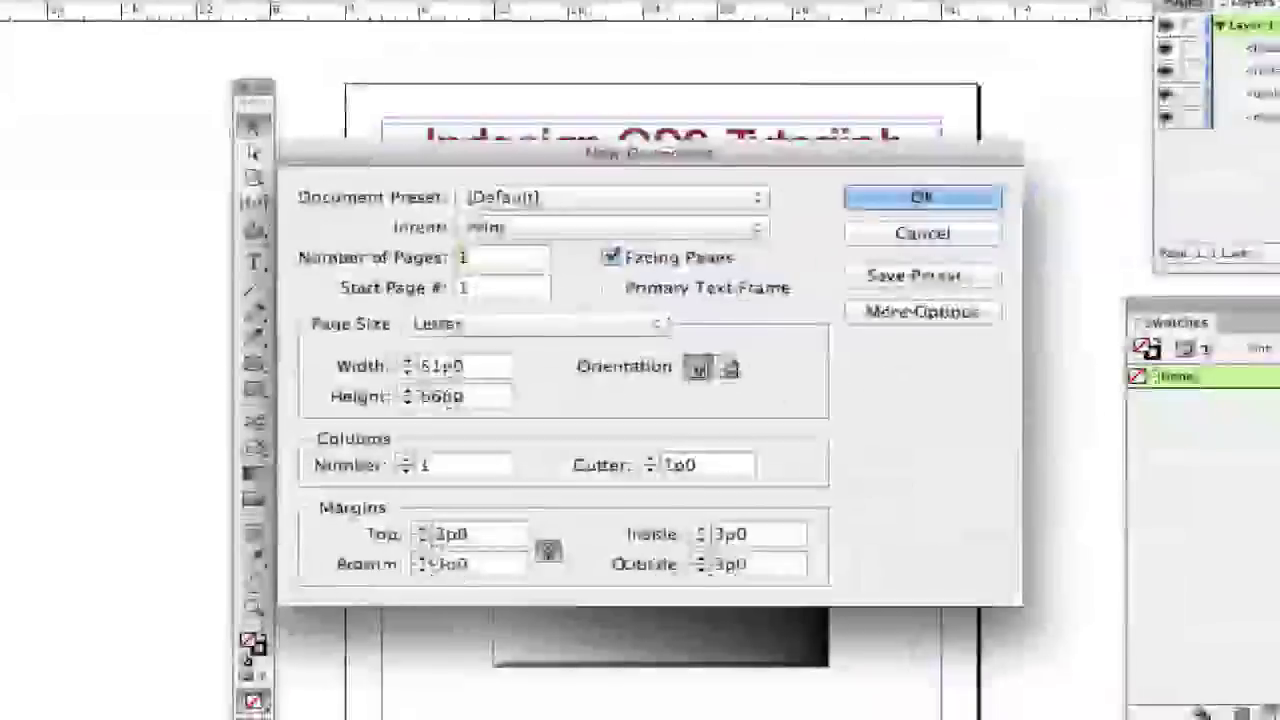
drag(472, 160, 473, 97)
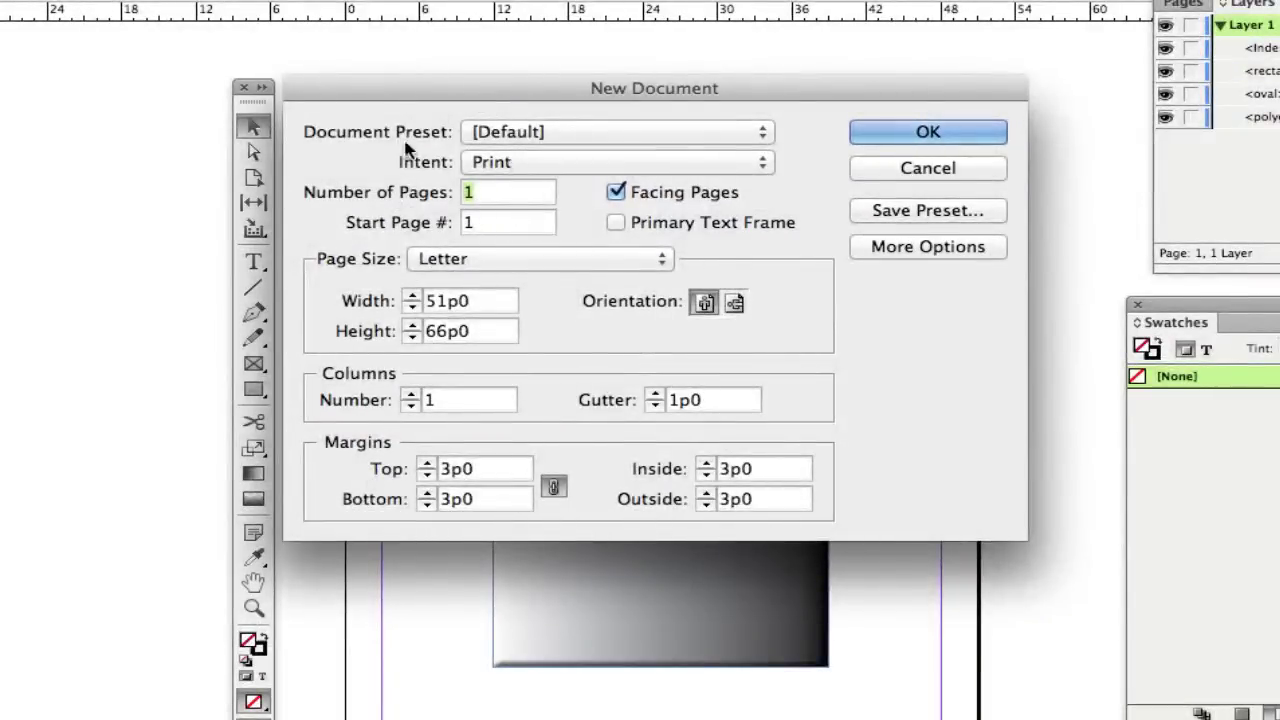
click(511, 134)
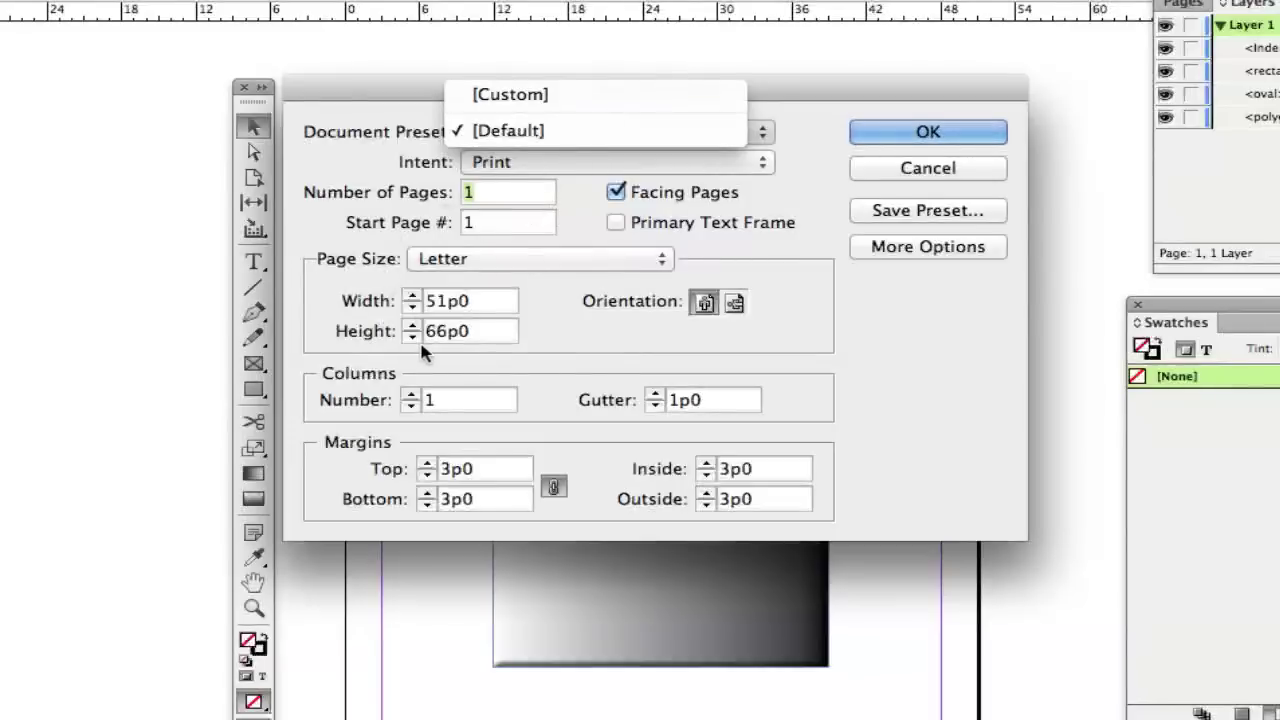
click(378, 170)
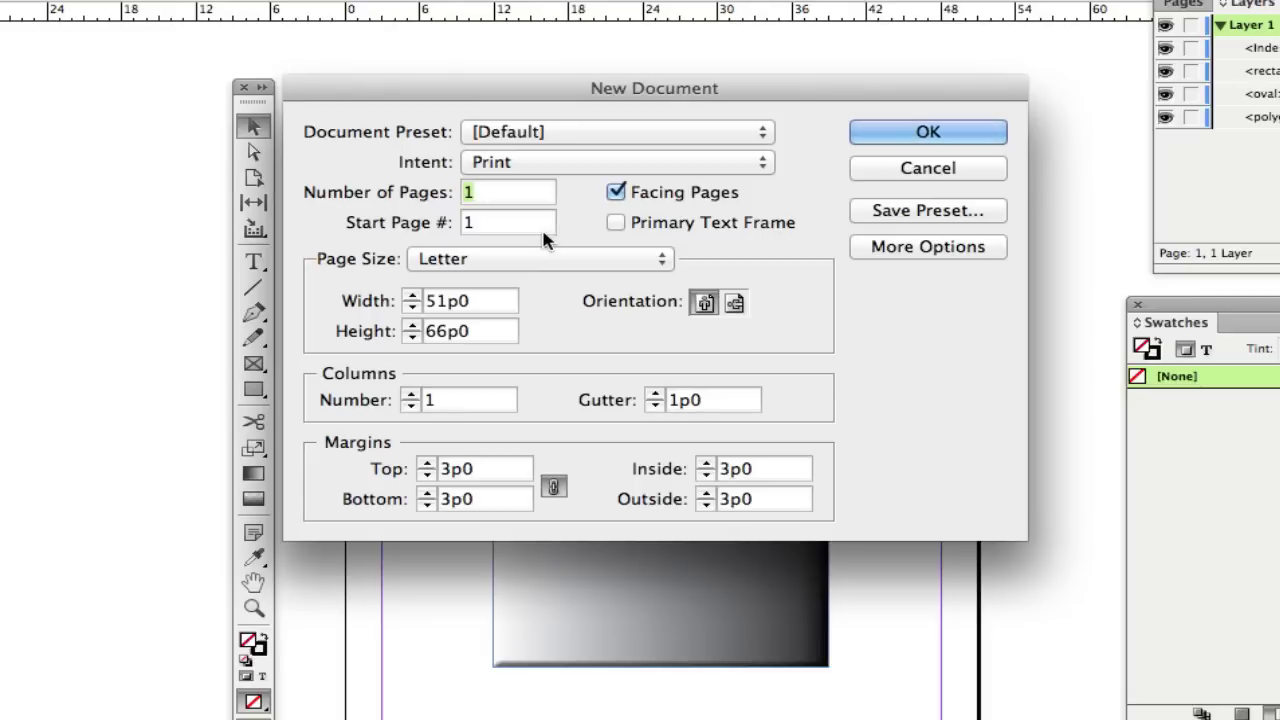
Set Number of Pages to 30, leaving Letter page size and Print intent
text(30)
double_click(468, 222)
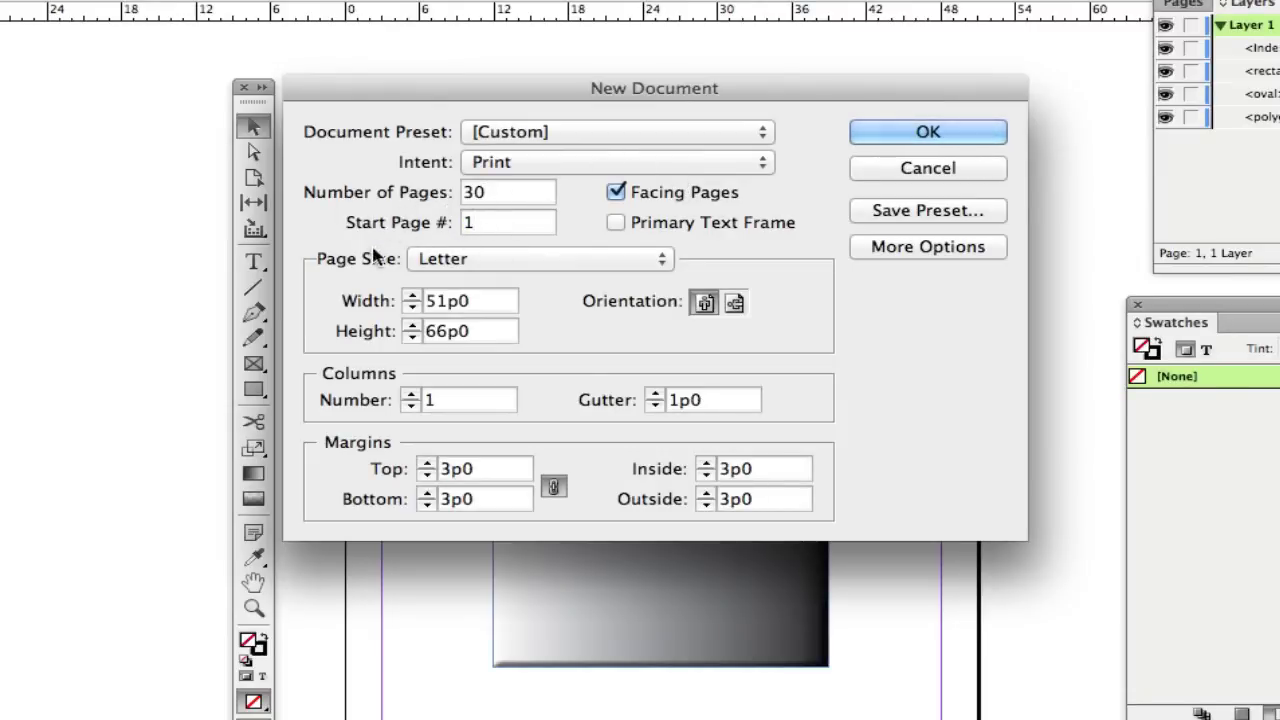
click(430, 258)
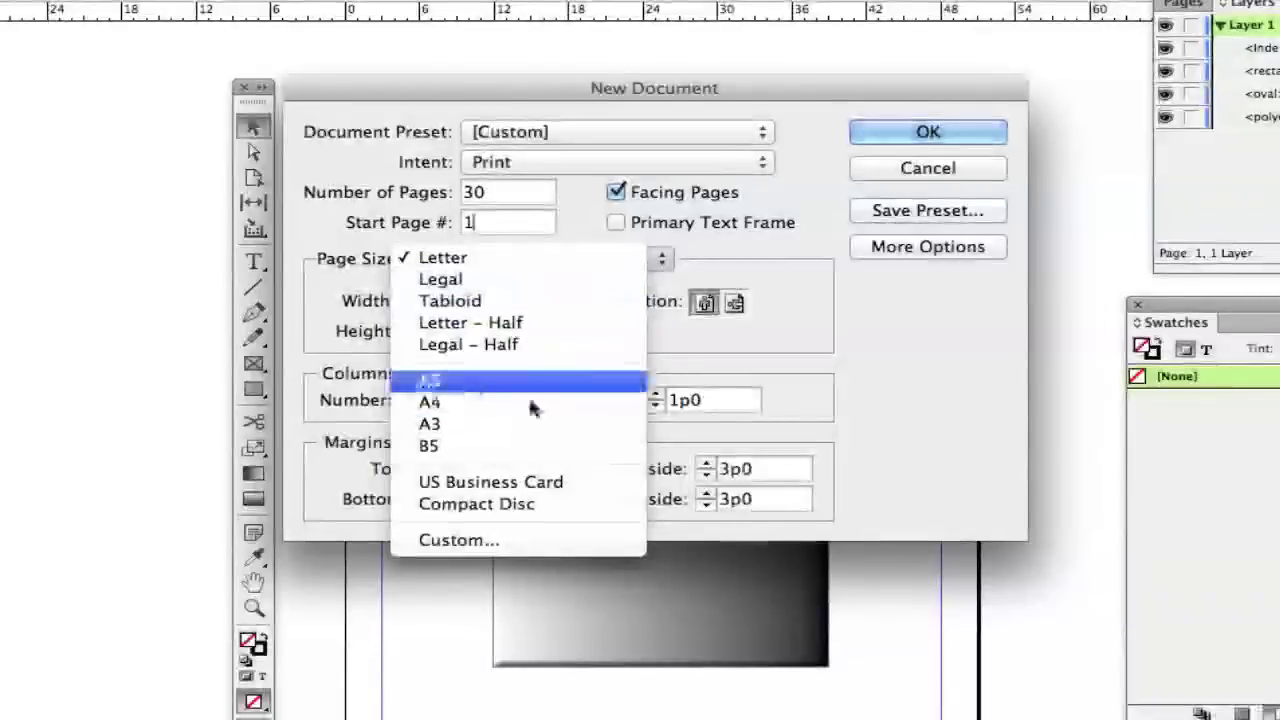
click(728, 263)
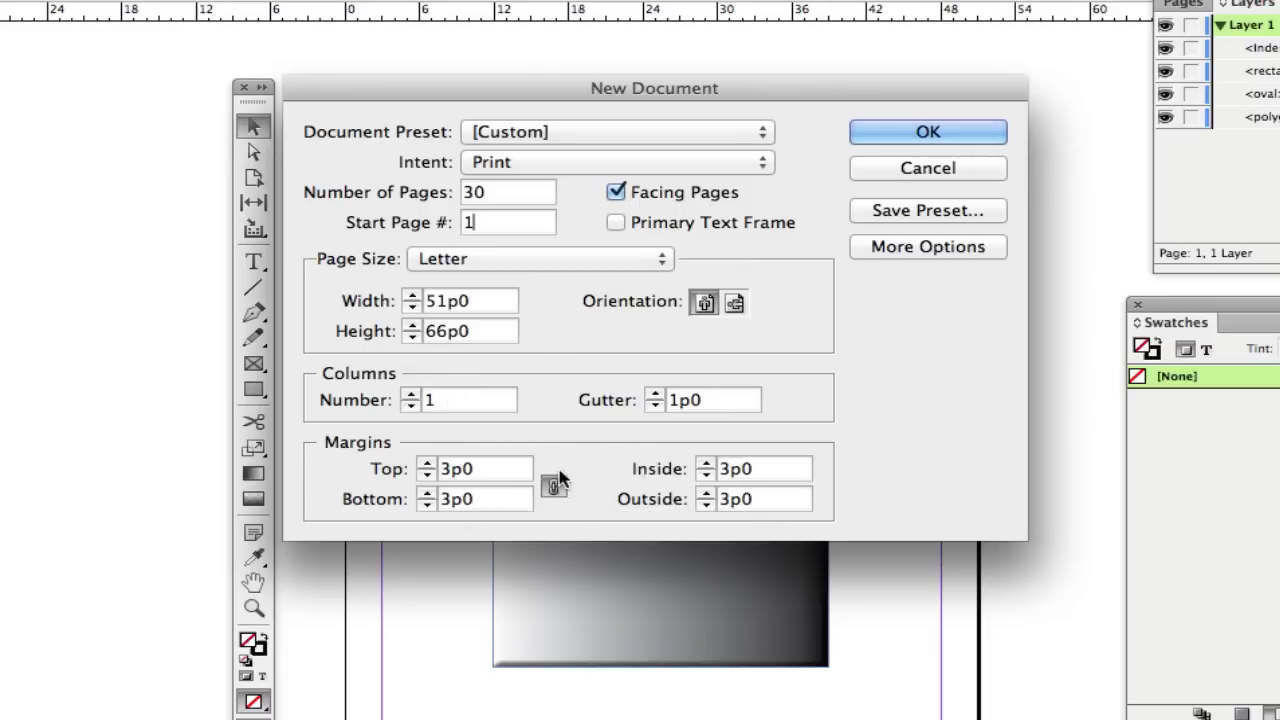
click(478, 165)
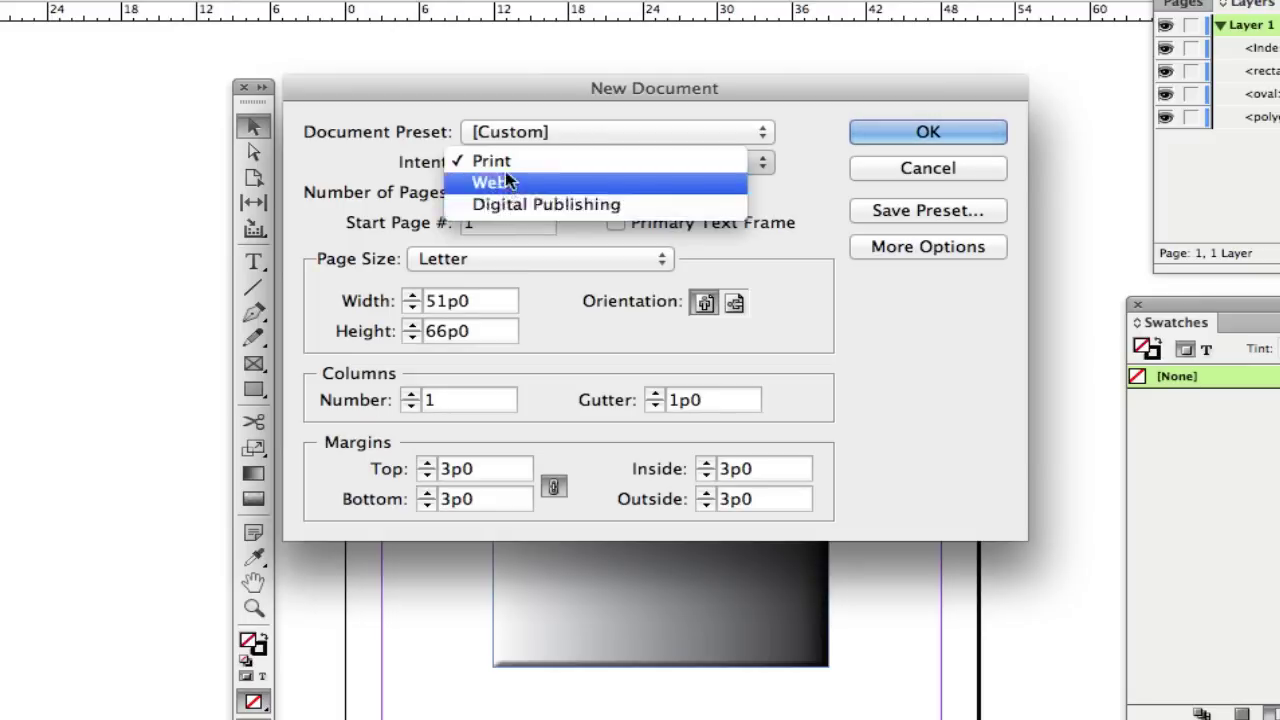
click(500, 162)
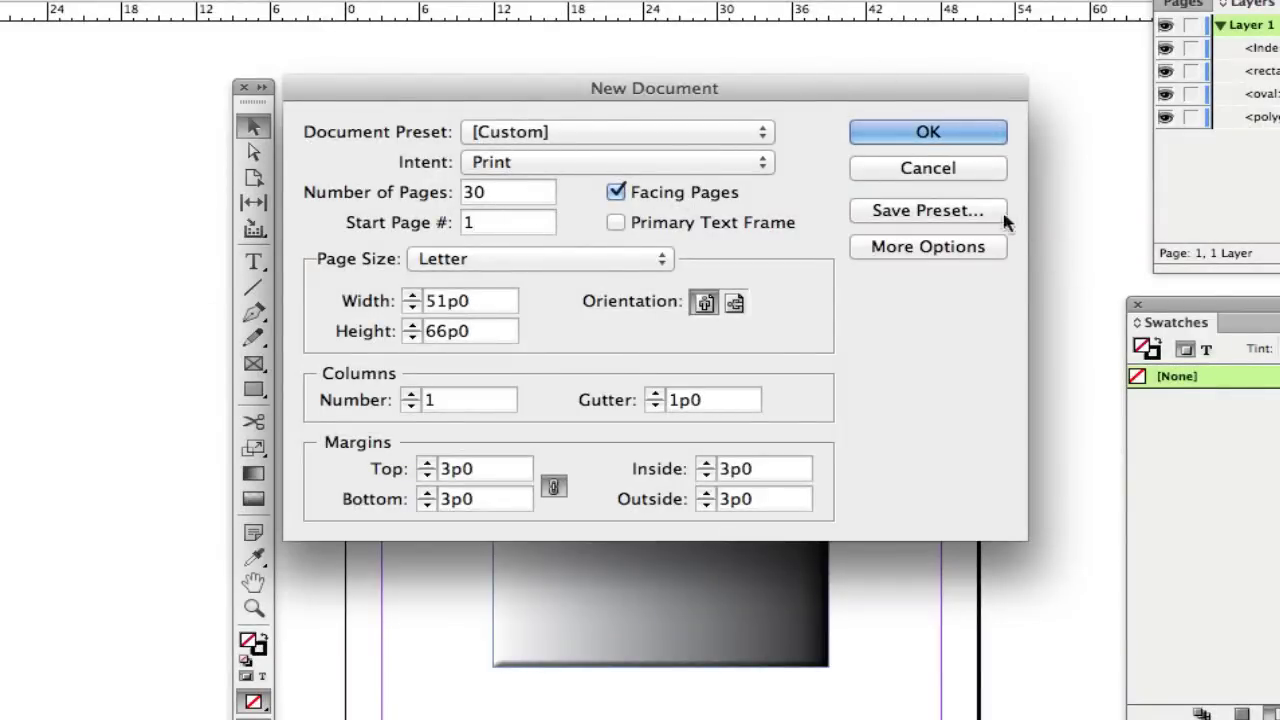
Cancel the new document and drag the blue hexagon slightly up and to the right
click(945, 172)
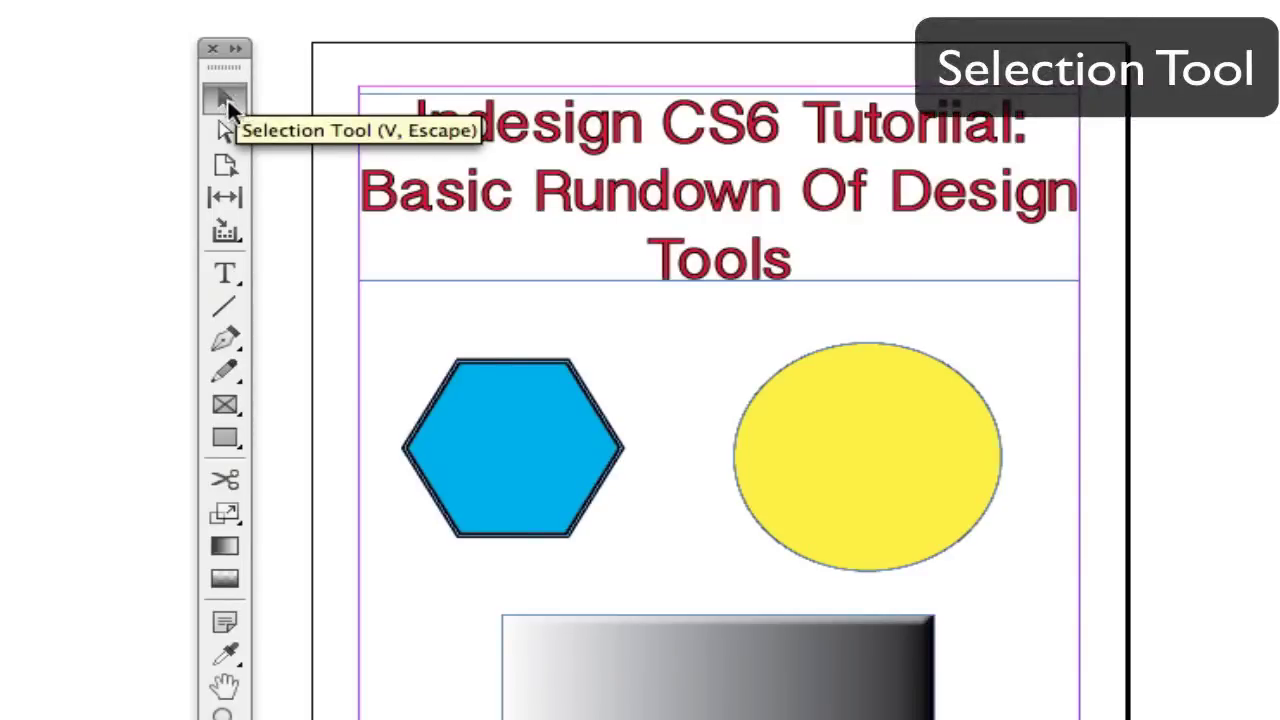
click(532, 455)
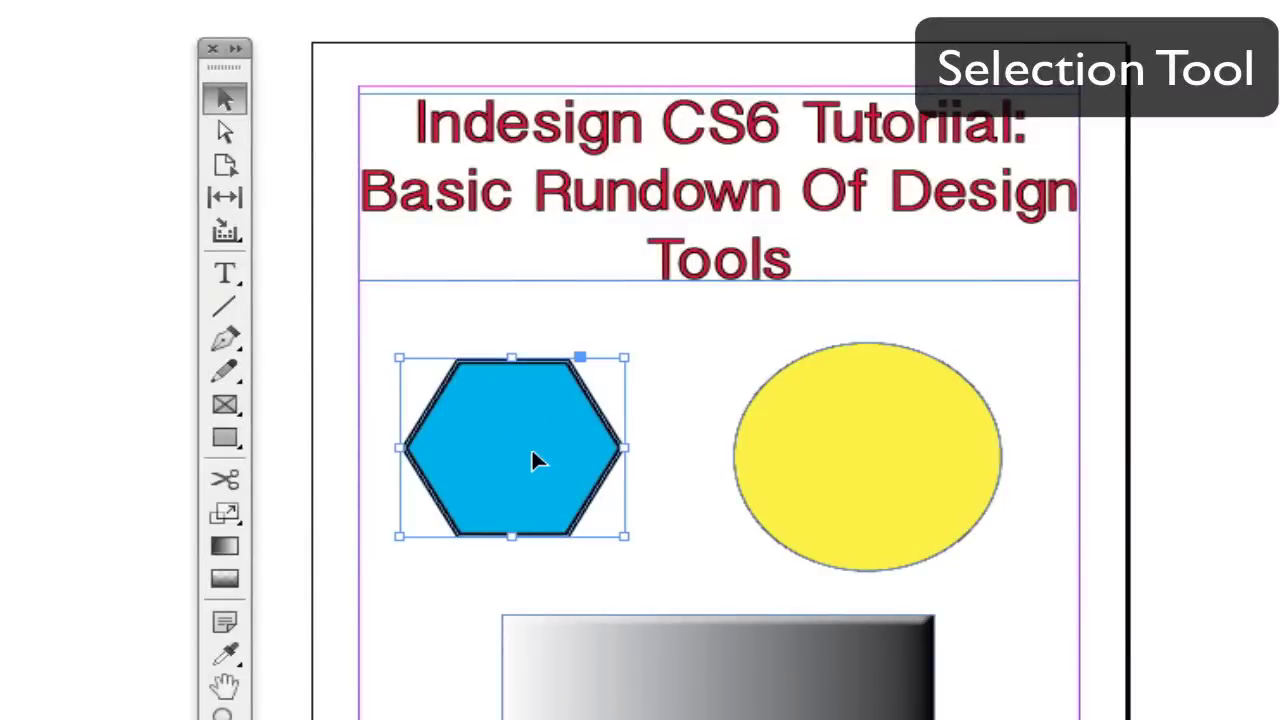
click(477, 343)
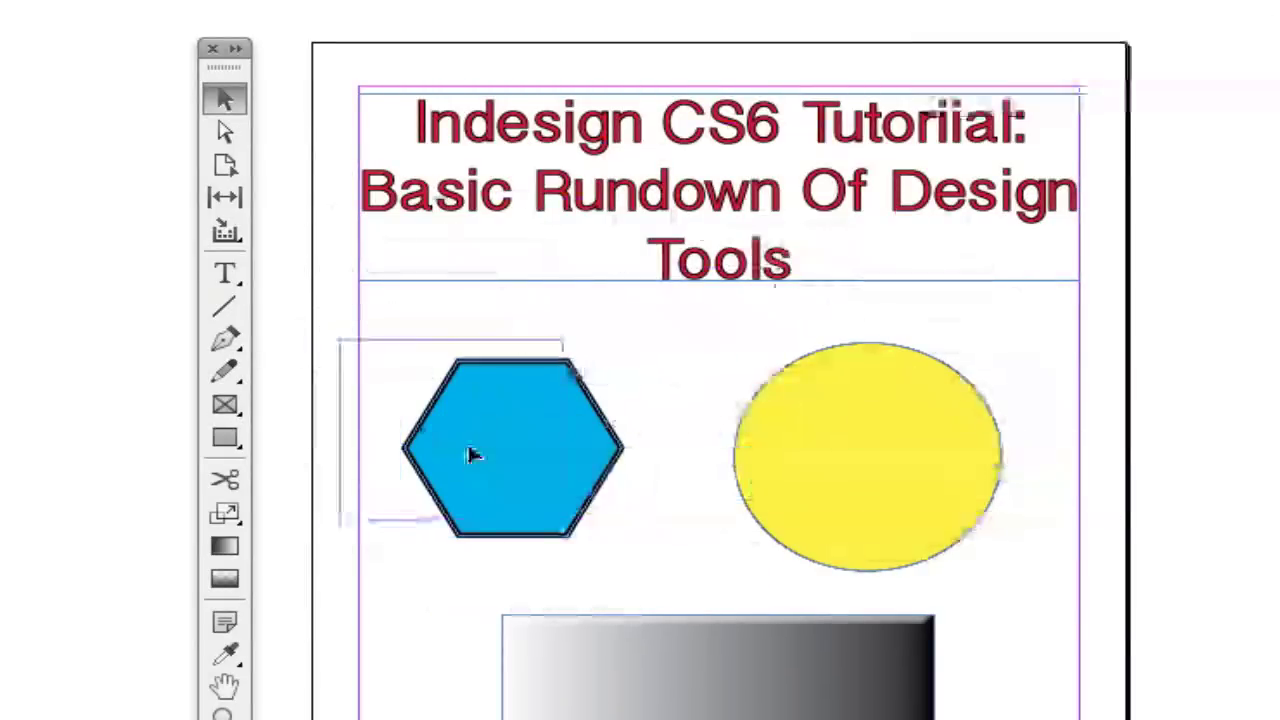
drag(473, 455, 565, 450)
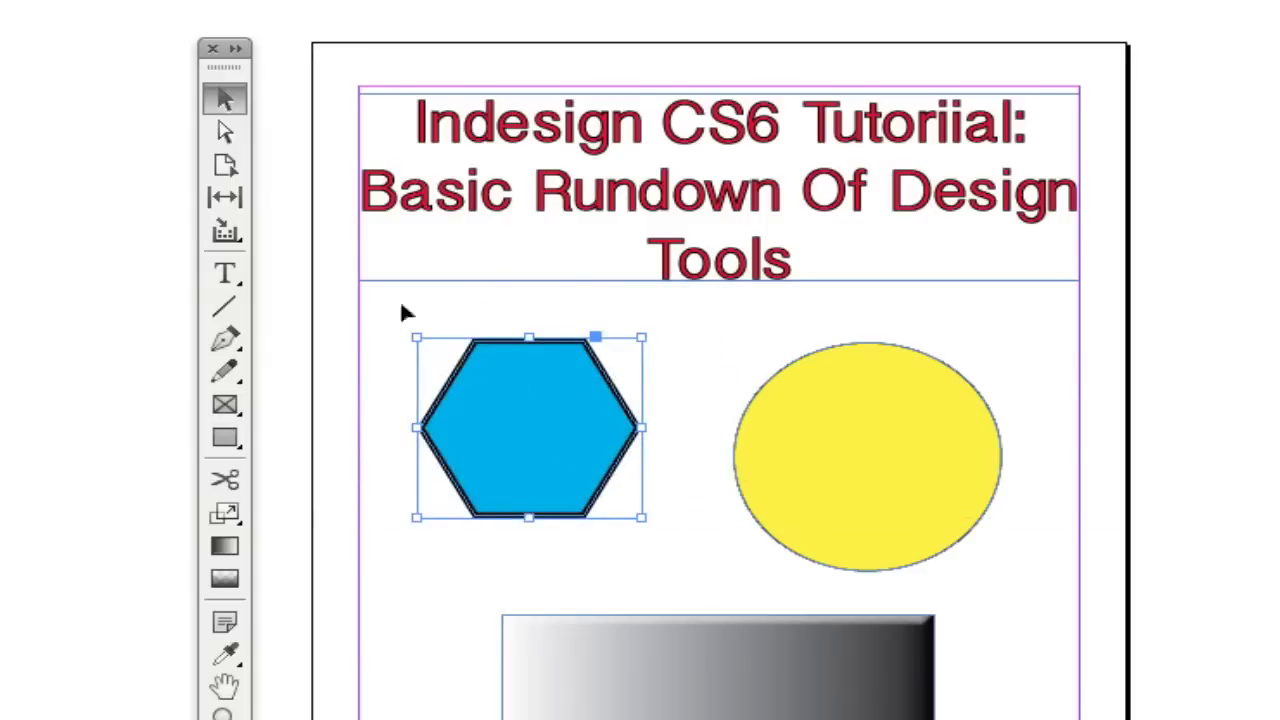
With the Direct Selection Tool, drag the blue hexagon higher, just left of the yellow oval
click(227, 130)
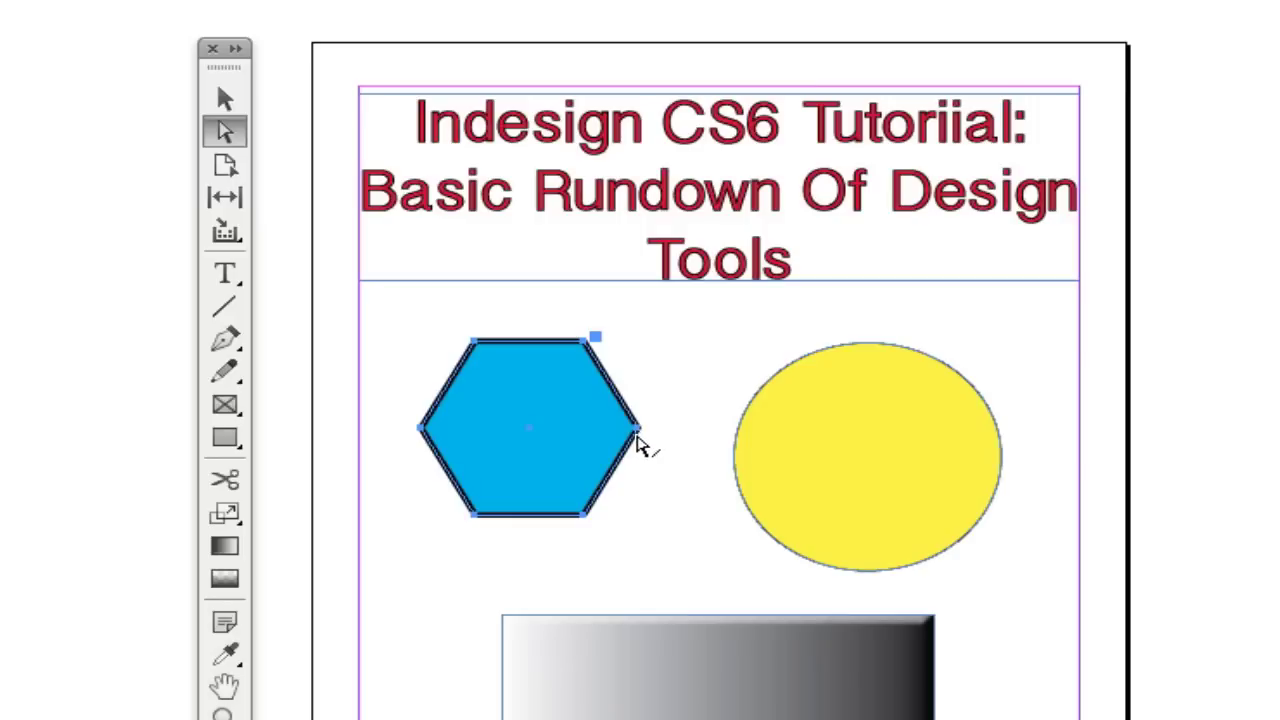
drag(660, 438, 688, 445)
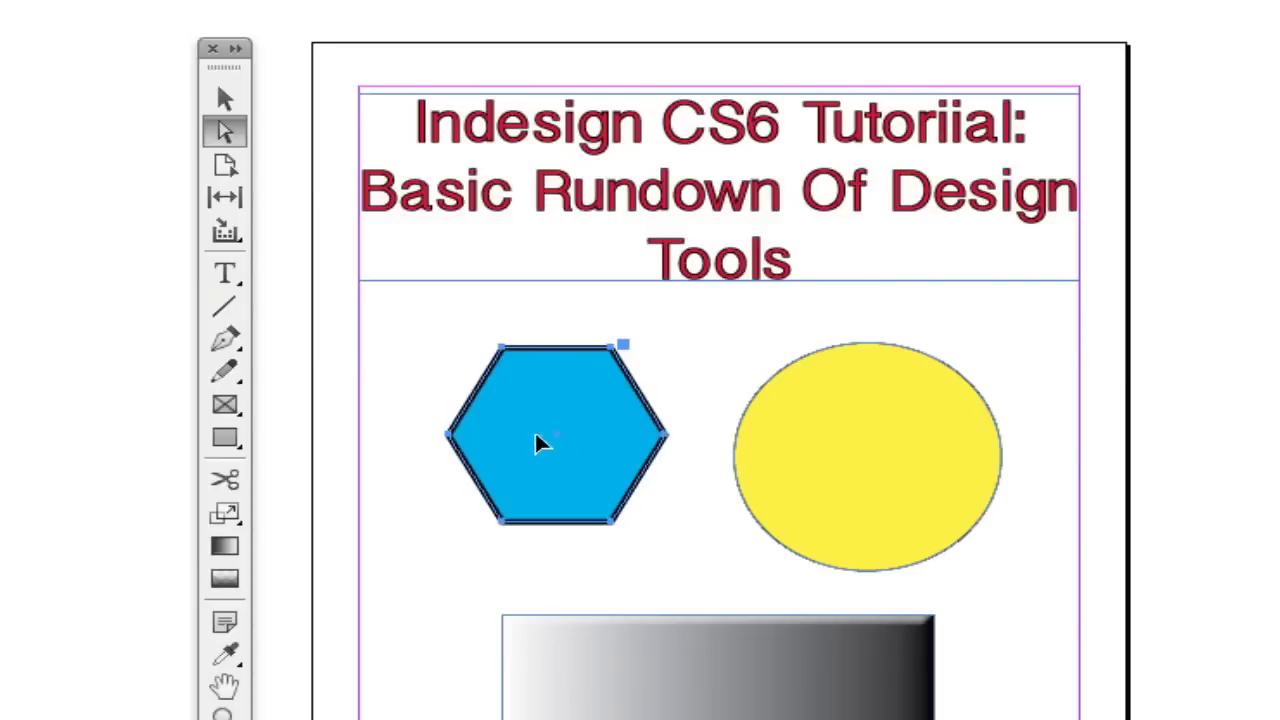
drag(503, 355, 530, 340)
drag(588, 447, 569, 420)
right_click(512, 388)
click(440, 340)
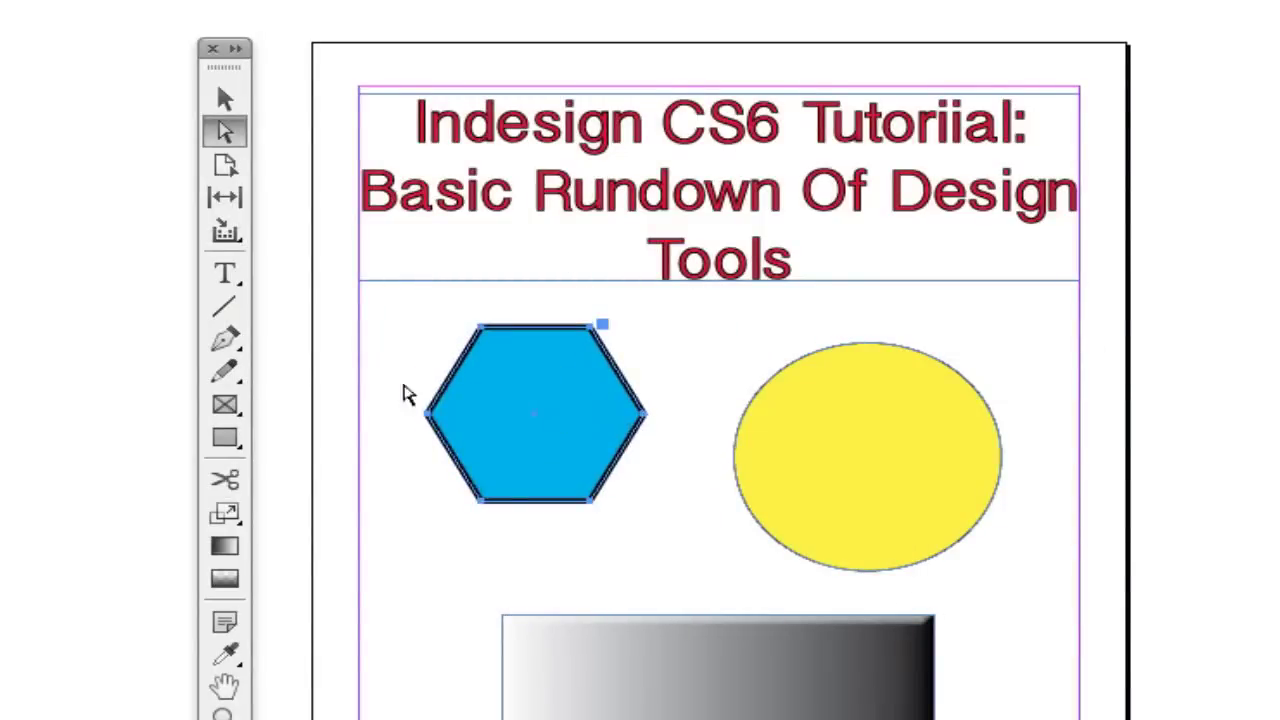
Drag the page's top-left corner with the Page Tool, leaving the page at its original size
click(226, 170)
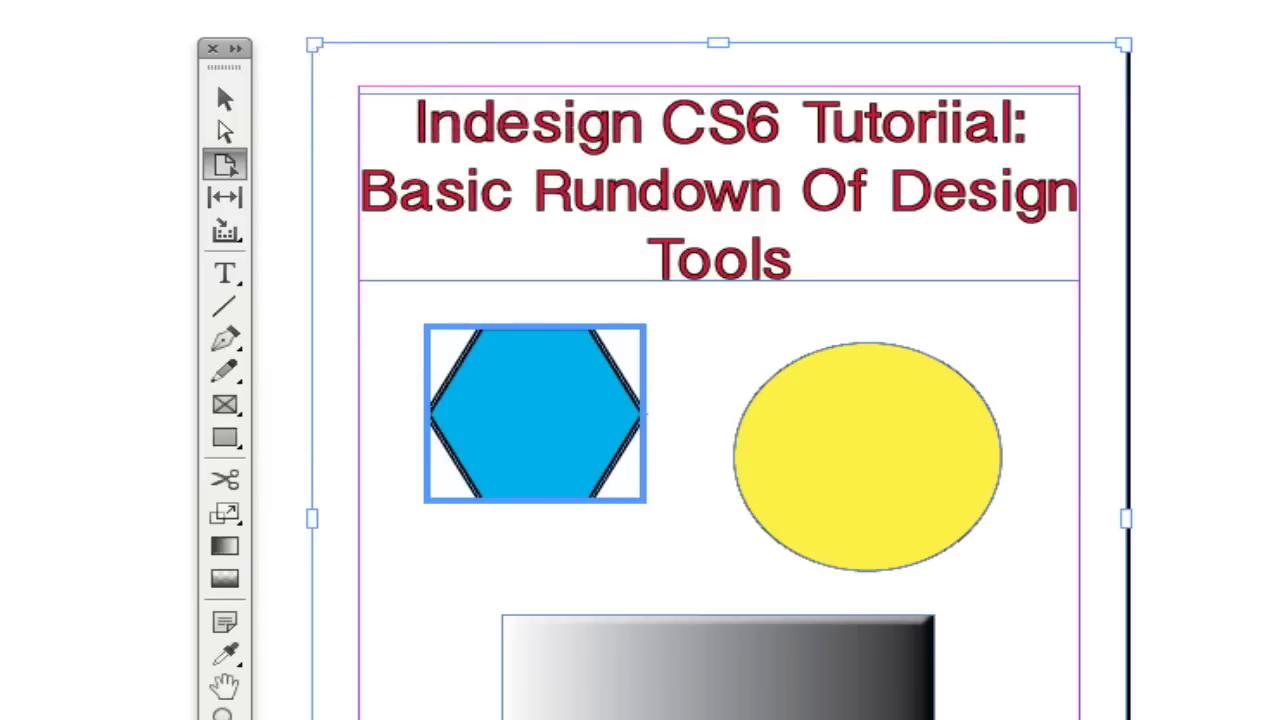
drag(314, 45, 294, 20)
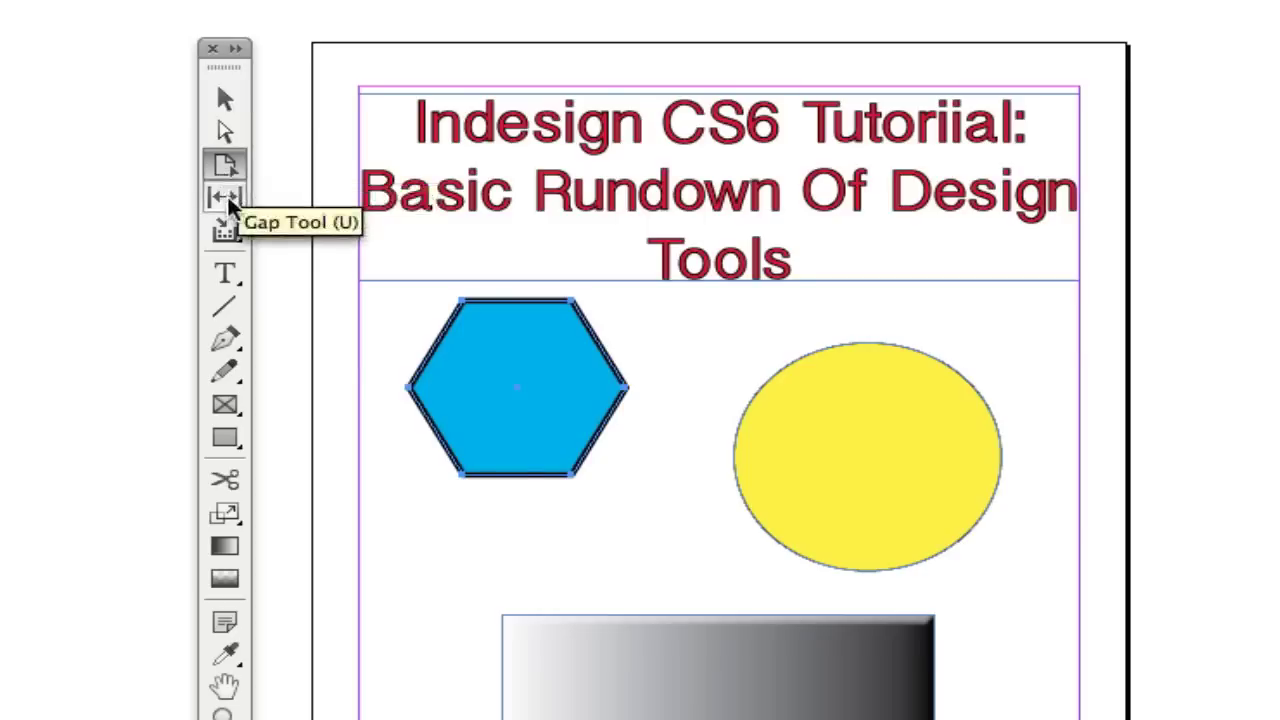
Move the yellow oval down below the gradient rectangle
click(228, 200)
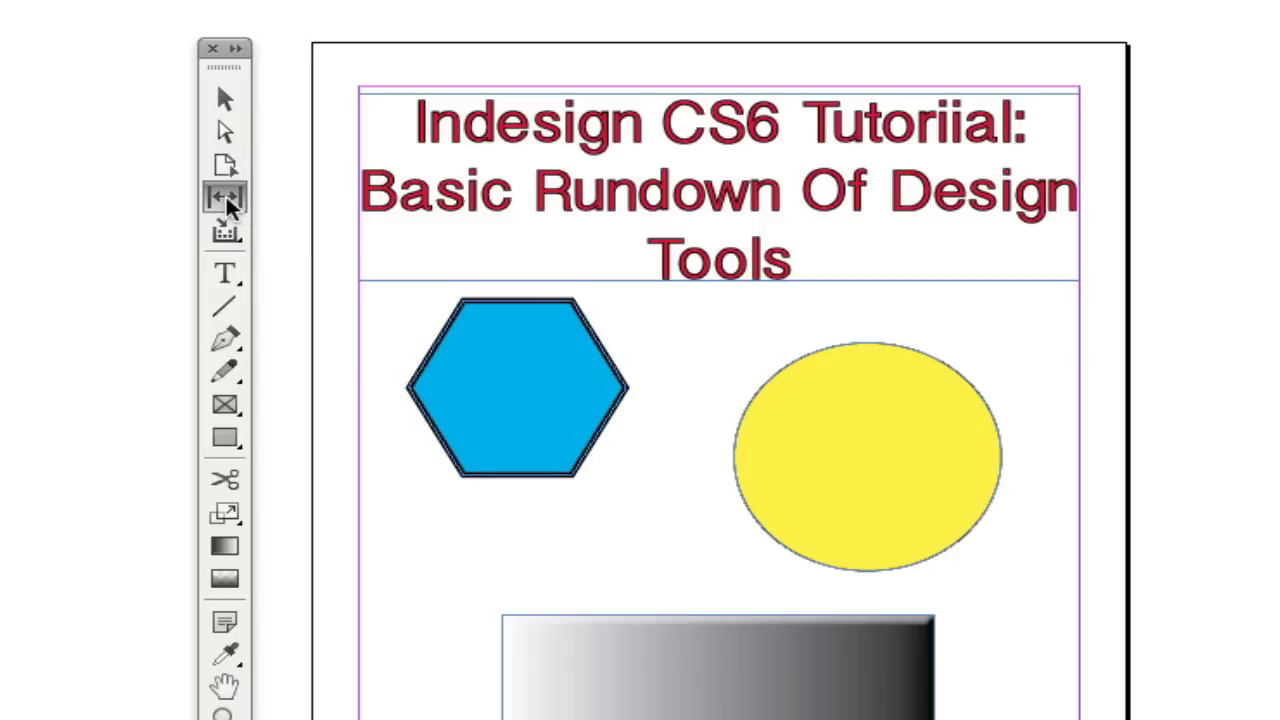
click(236, 97)
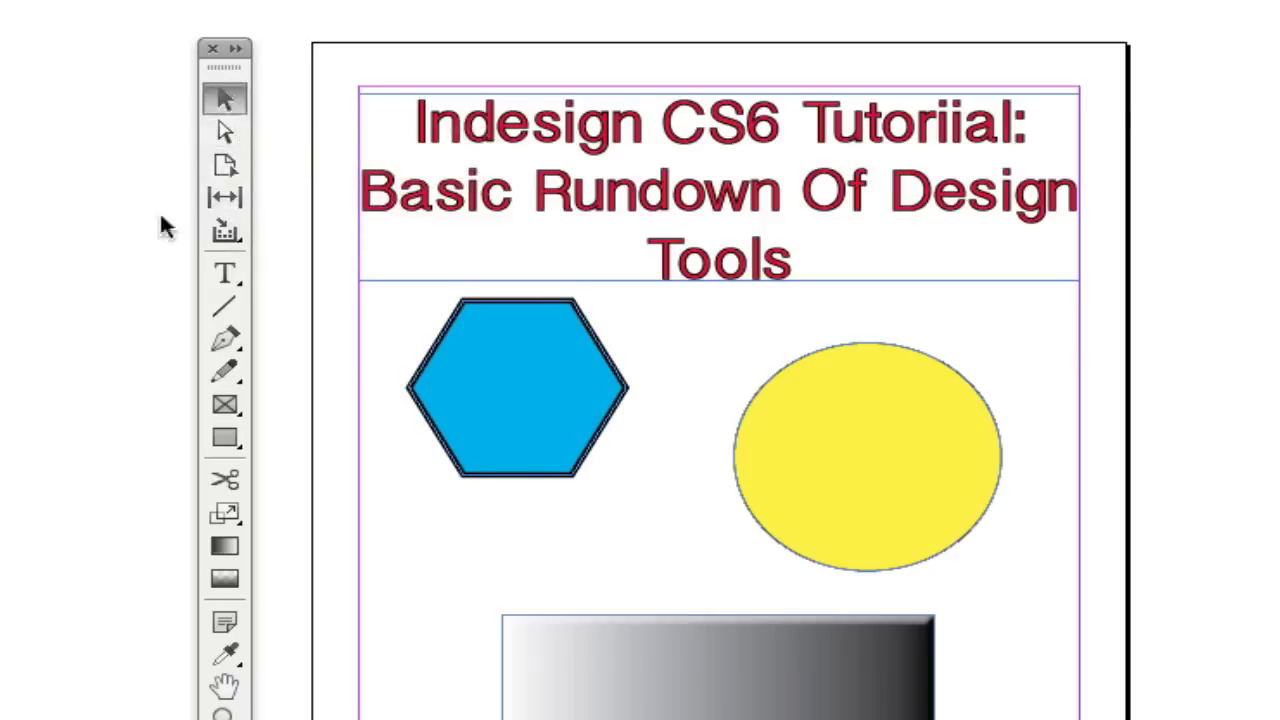
drag(830, 463, 696, 719)
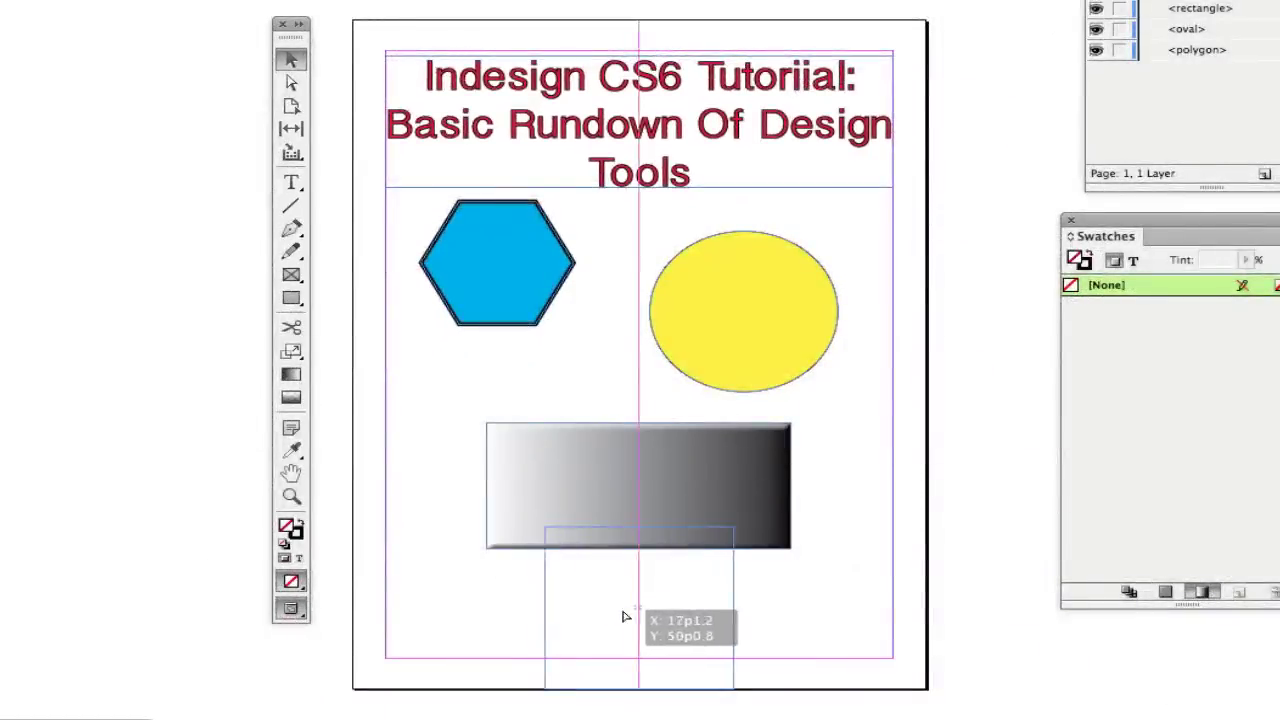
drag(622, 616, 624, 616)
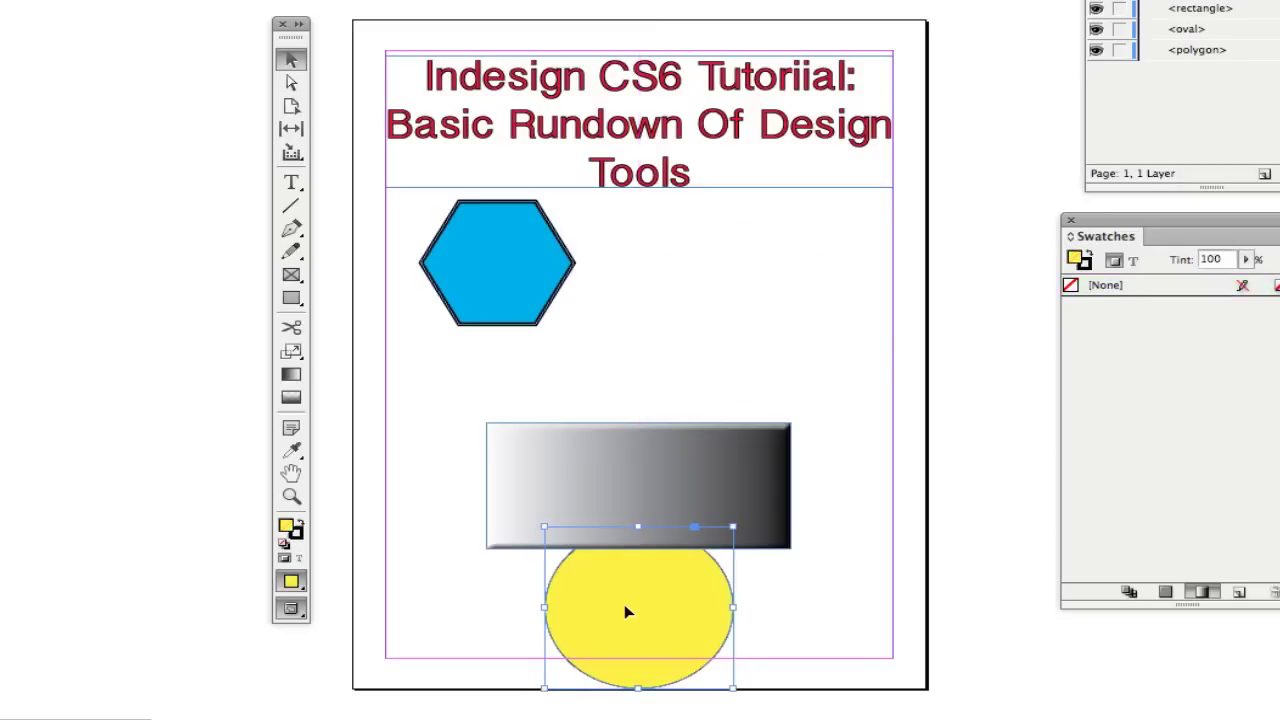
Reposition the blue hexagon and raise the gradient rectangle against its lower edge
drag(514, 272, 618, 323)
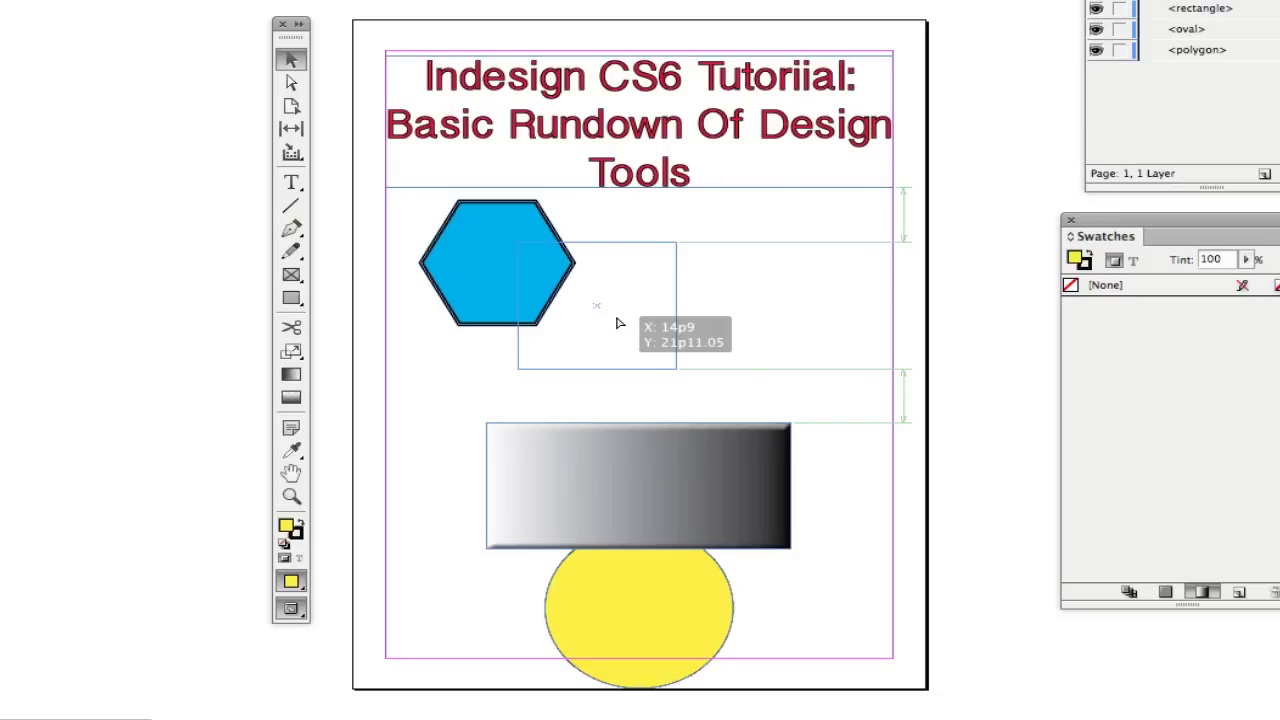
drag(618, 323, 660, 327)
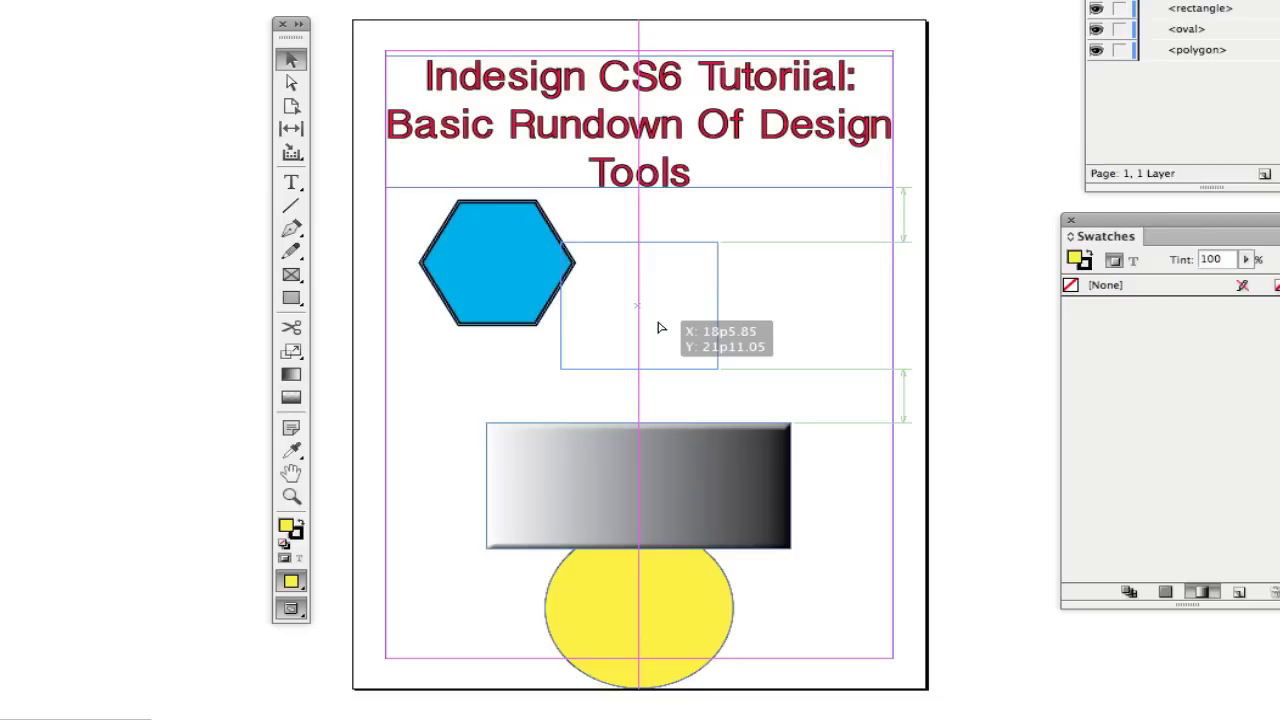
drag(660, 327, 664, 371)
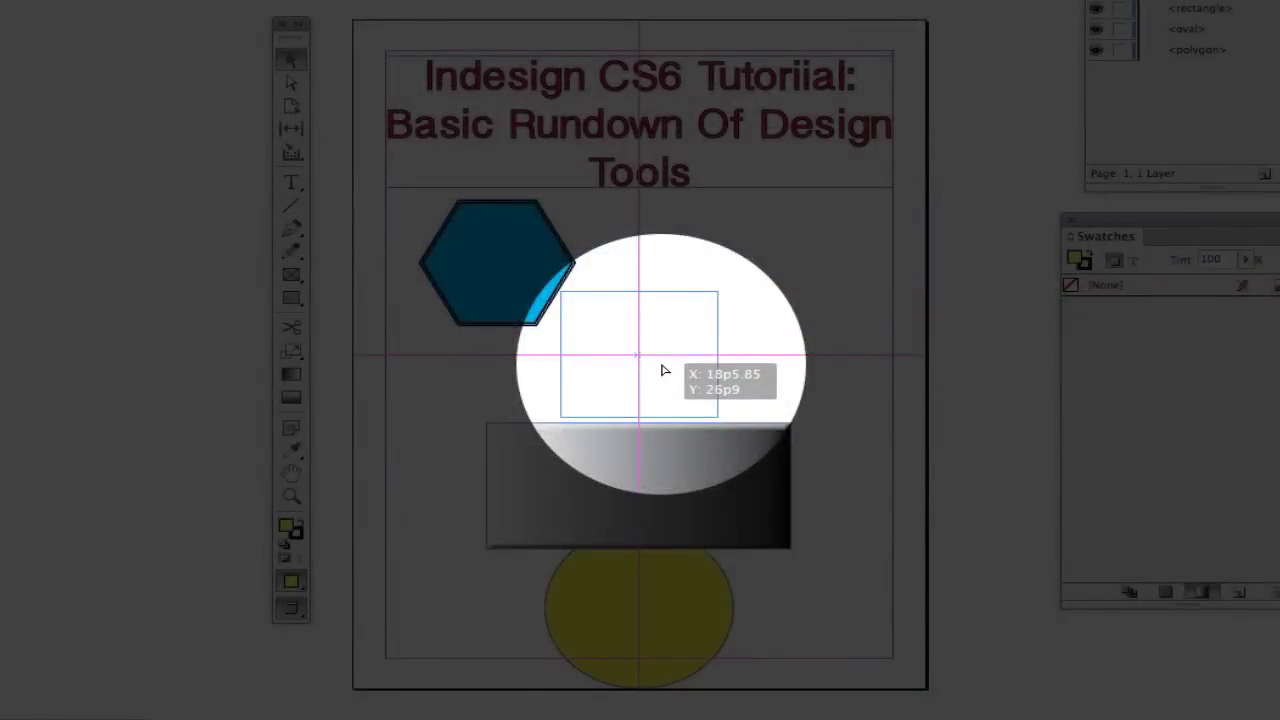
drag(664, 371, 664, 371)
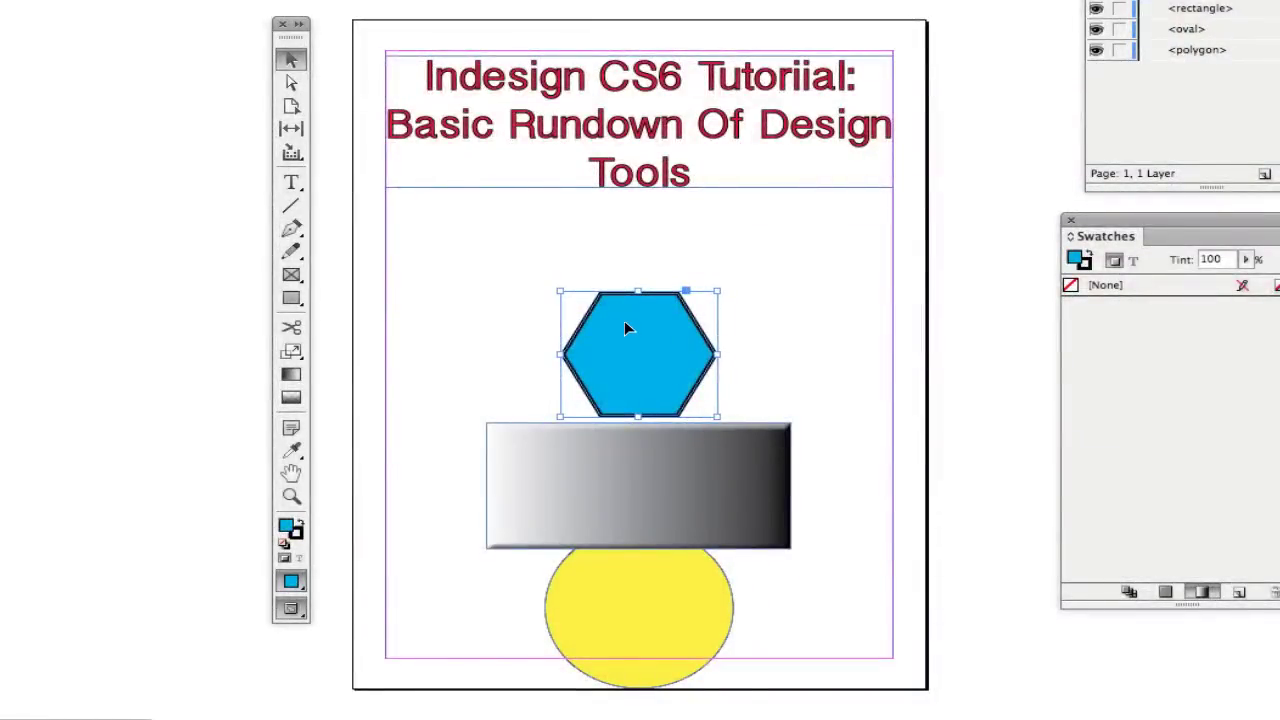
drag(640, 348, 537, 285)
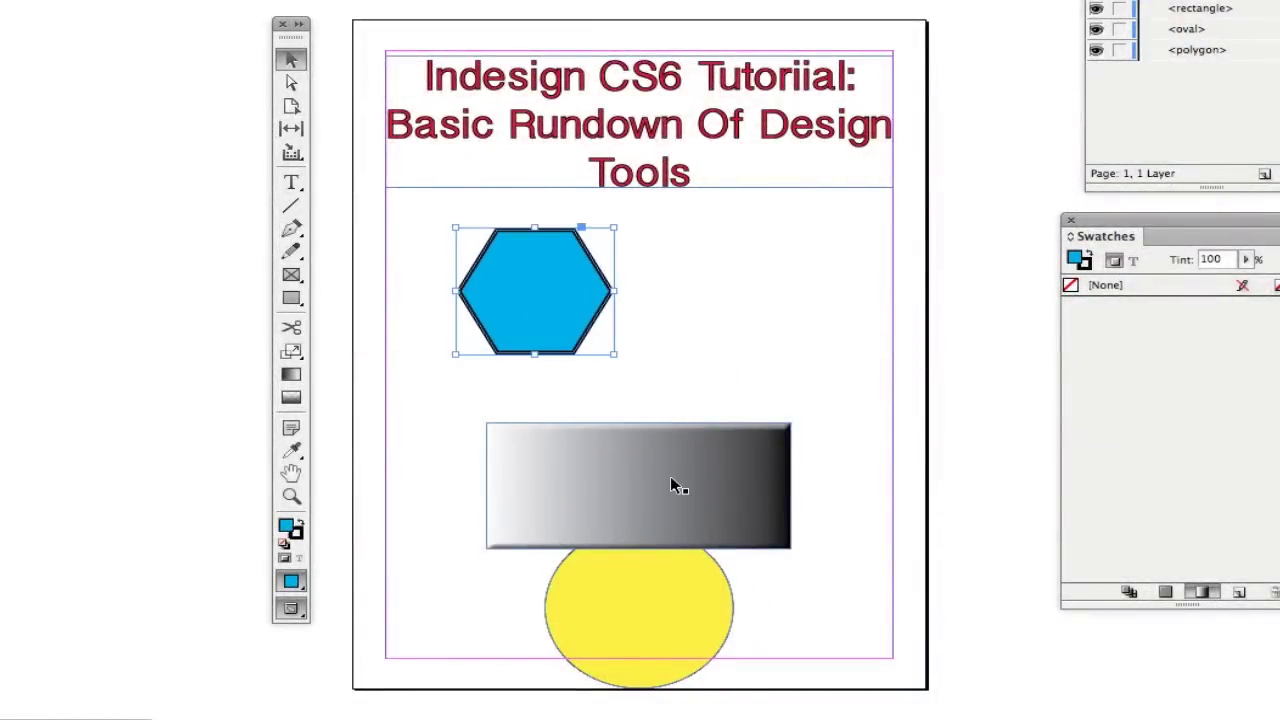
drag(674, 487, 674, 390)
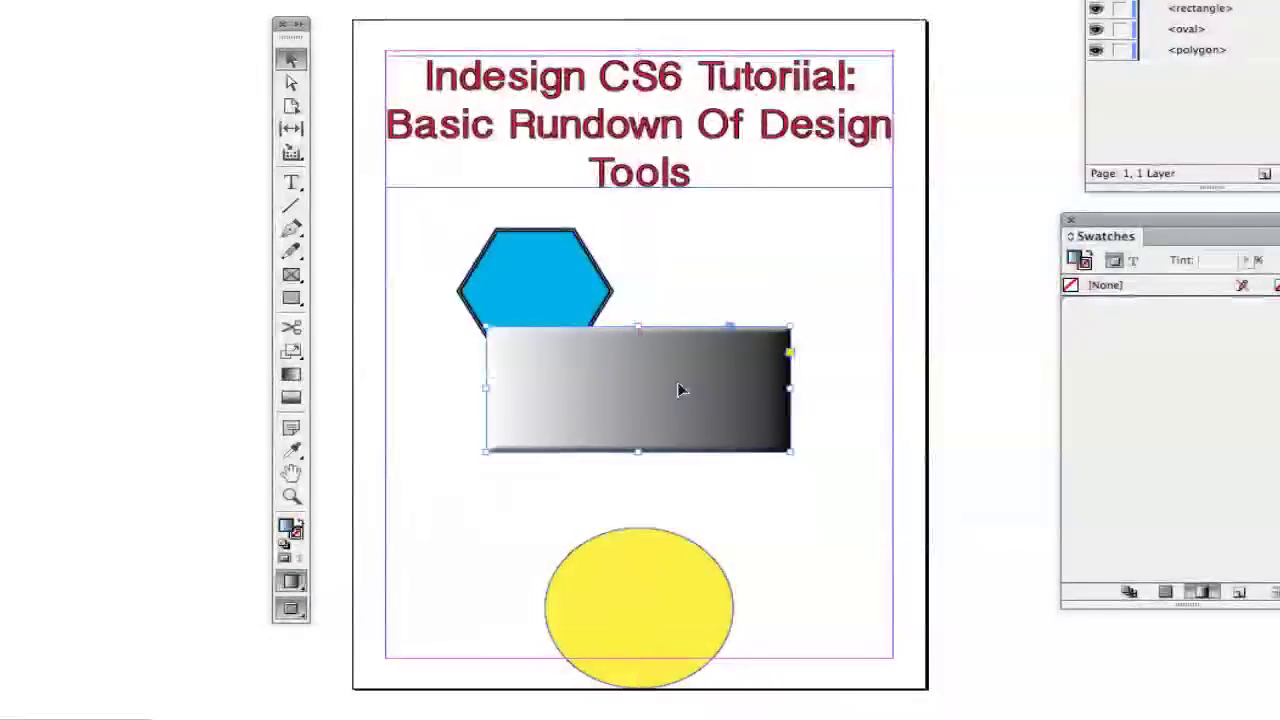
Centre the hexagon above the gradient rectangle so the three shapes form one evenly spaced column
drag(554, 289, 572, 250)
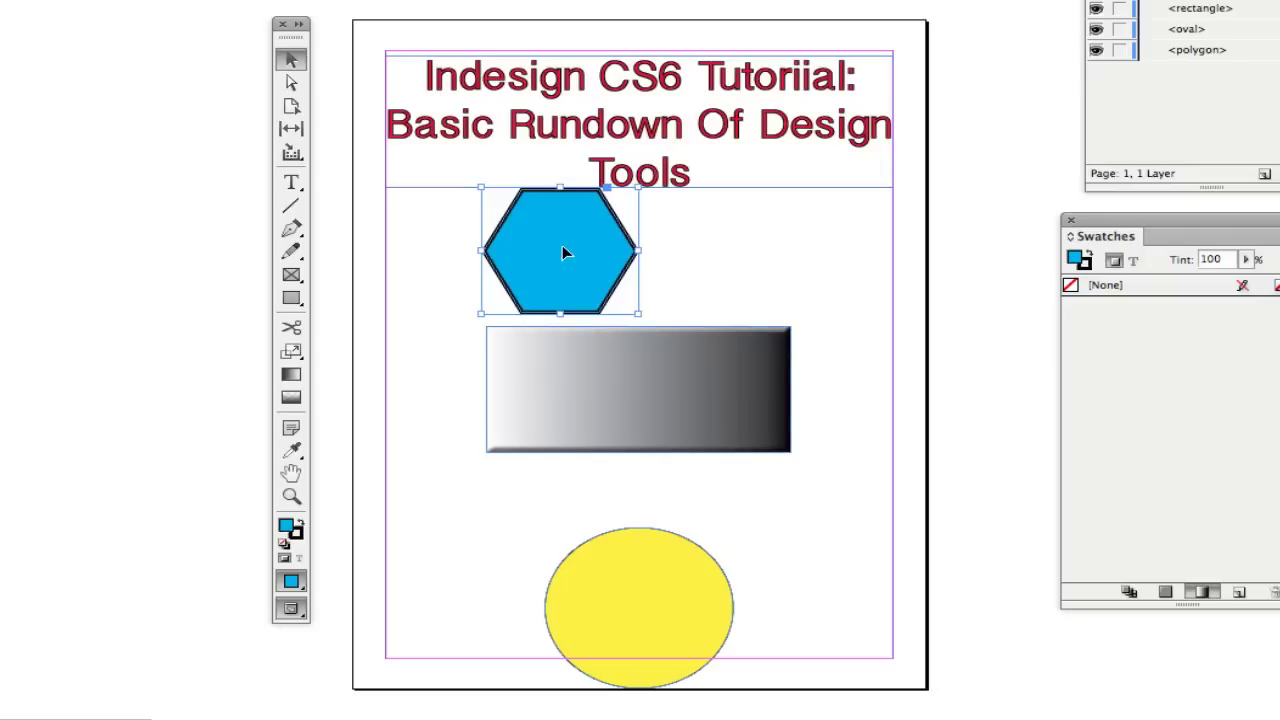
drag(562, 255, 640, 262)
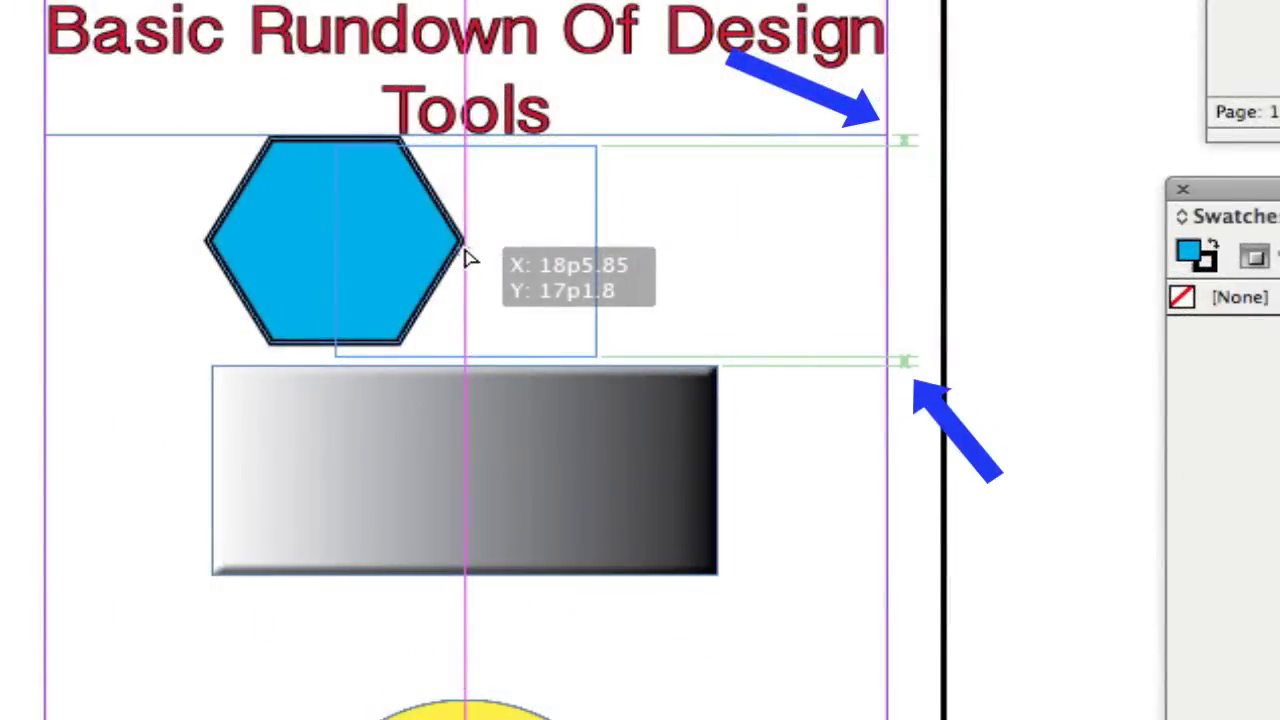
drag(468, 258, 466, 257)
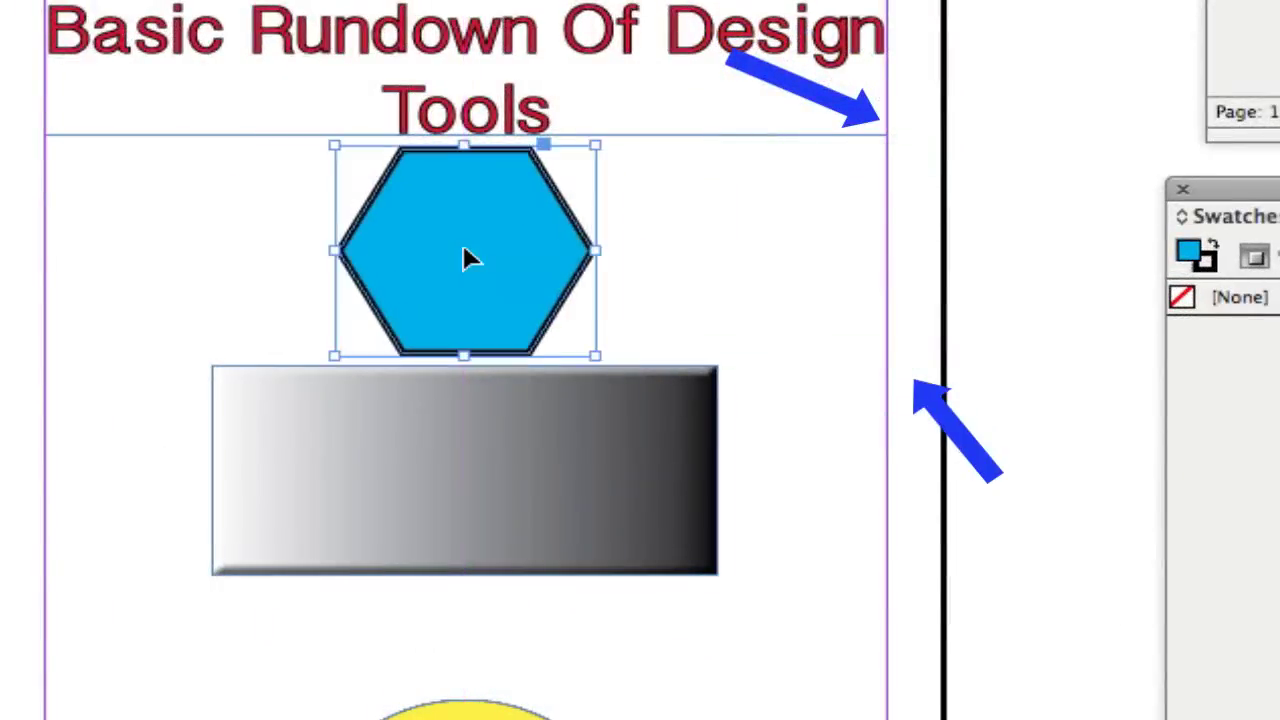
click(728, 136)
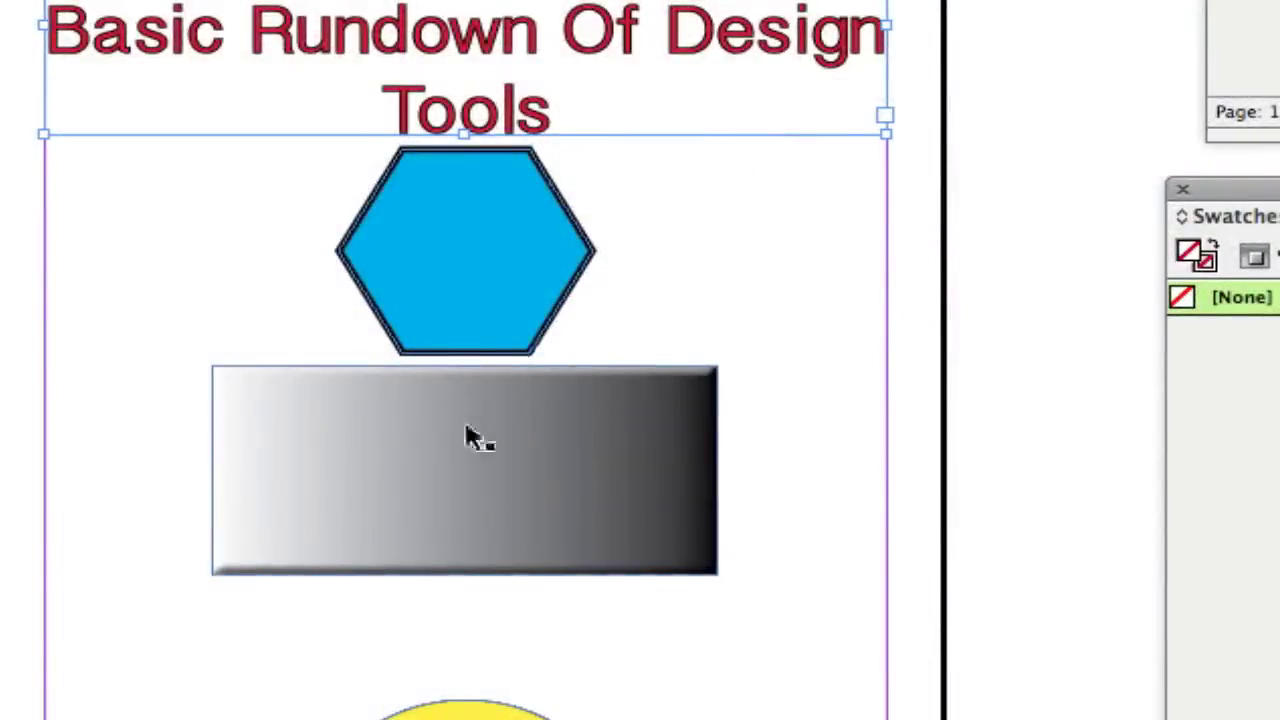
drag(446, 499, 445, 575)
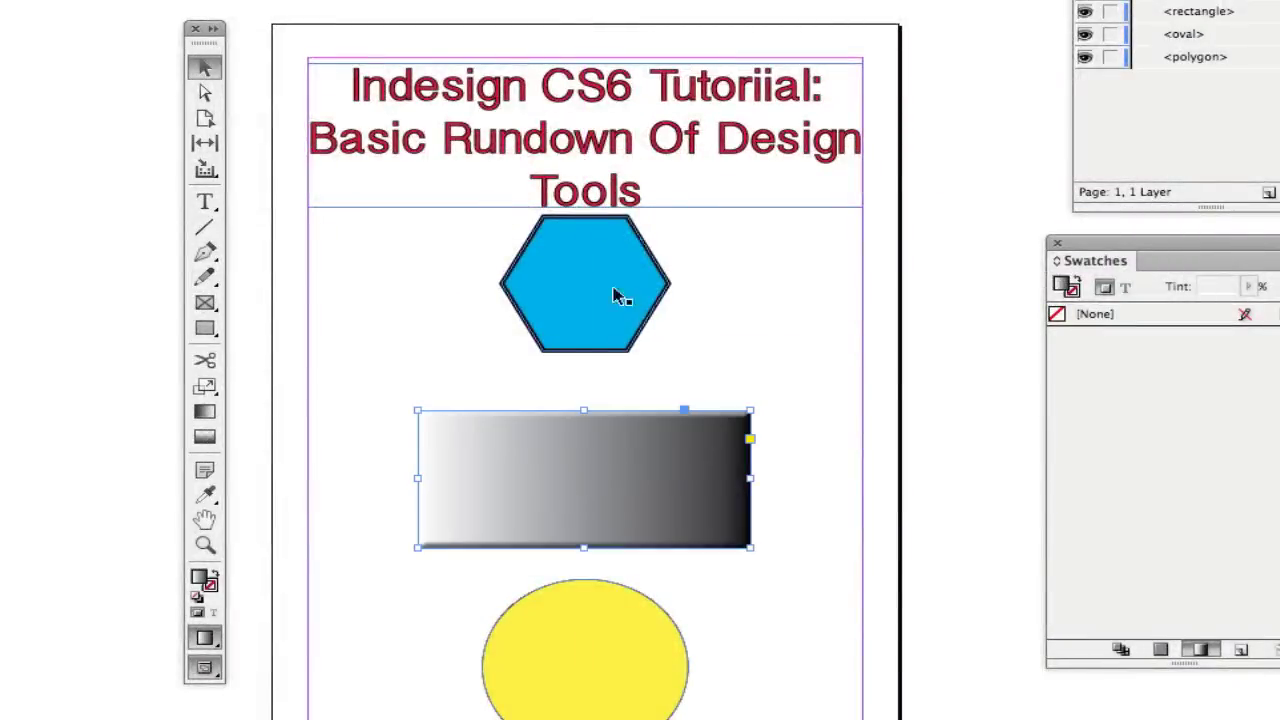
drag(617, 294, 614, 308)
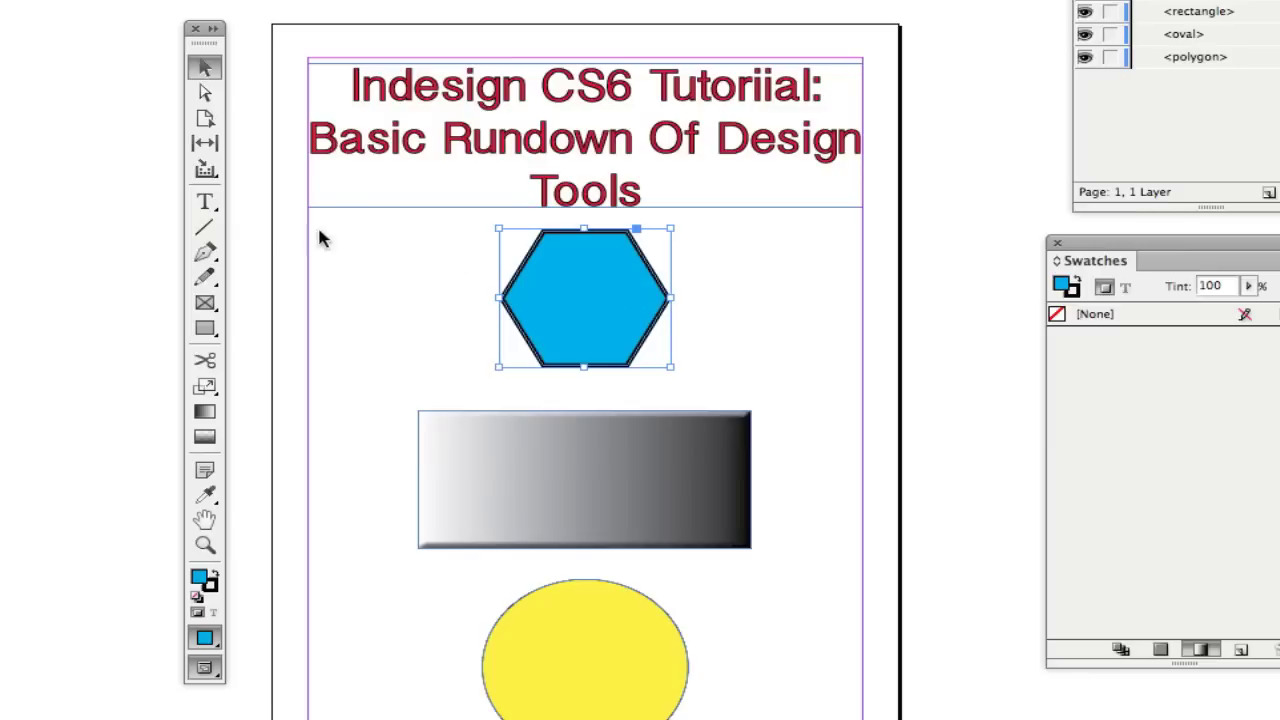
Narrow the title frame from its left edge using the Gap tool
click(205, 142)
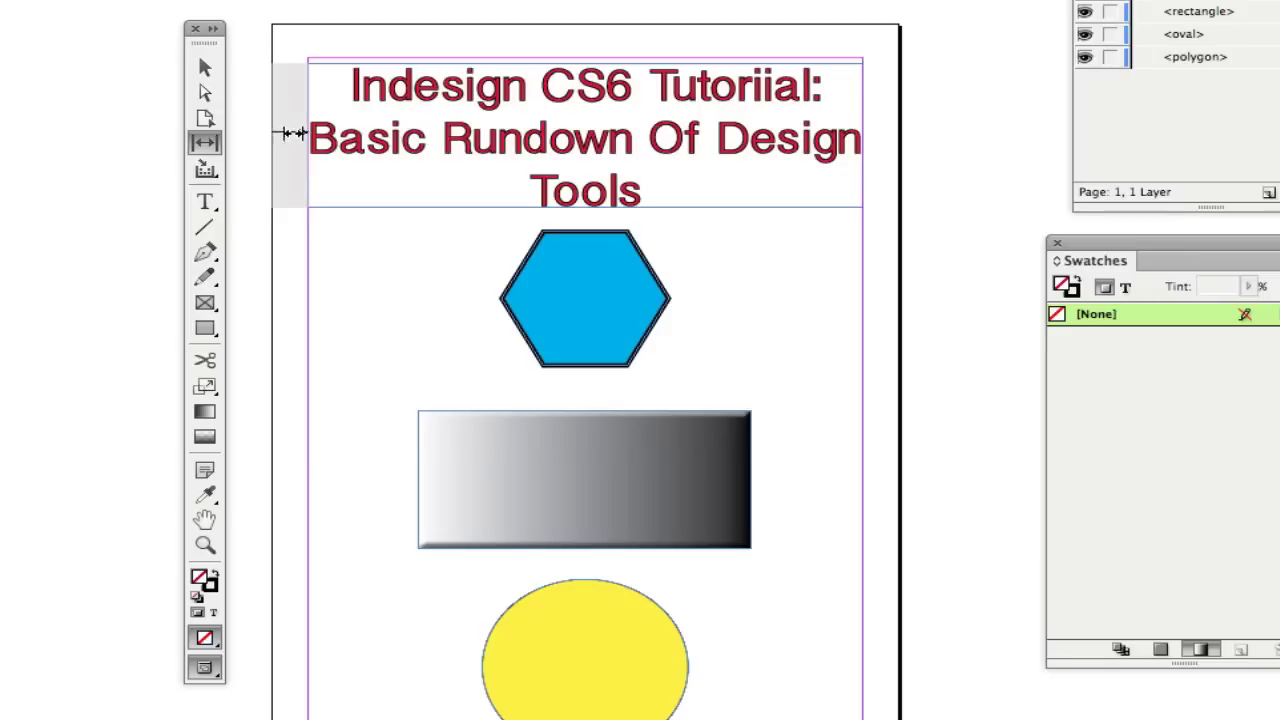
mouse_move(293, 133)
mouse_down()
mouse_move(365, 139)
mouse_move(268, 127)
mouse_move(294, 126)
mouse_up()
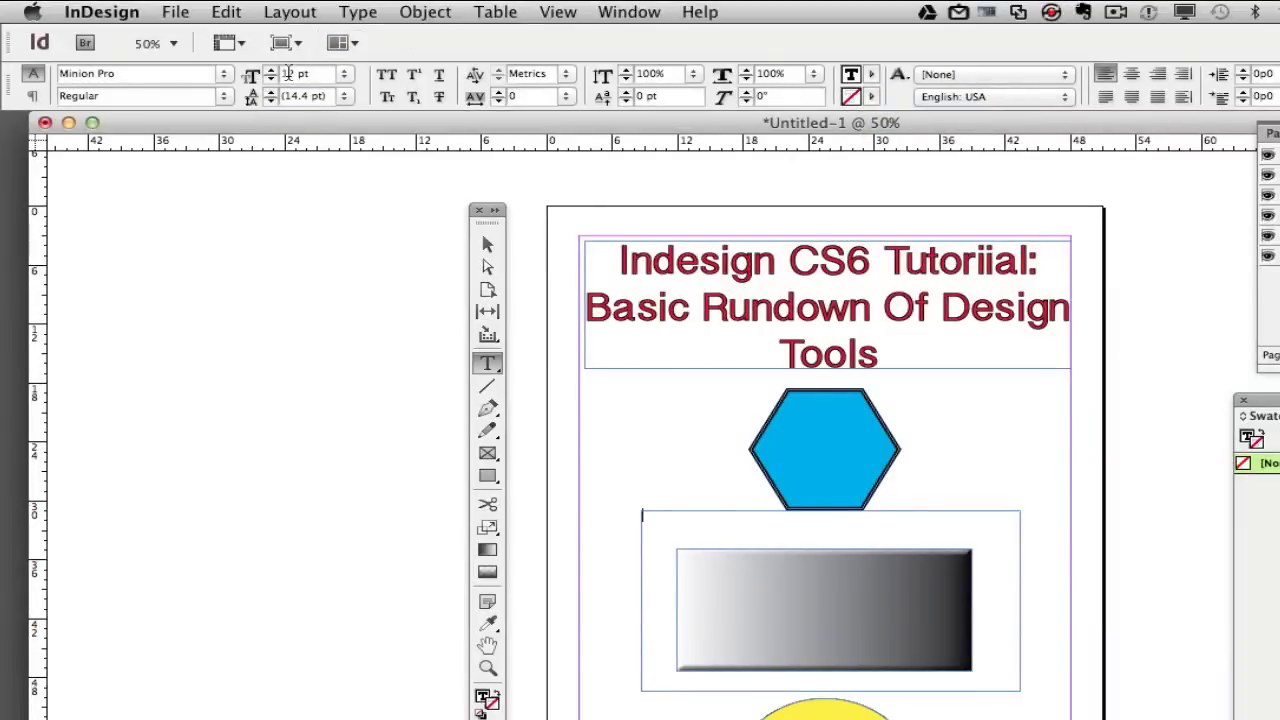
Set the font size to 60 pt, type 'Text Tool', then undo the typing
click(343, 82)
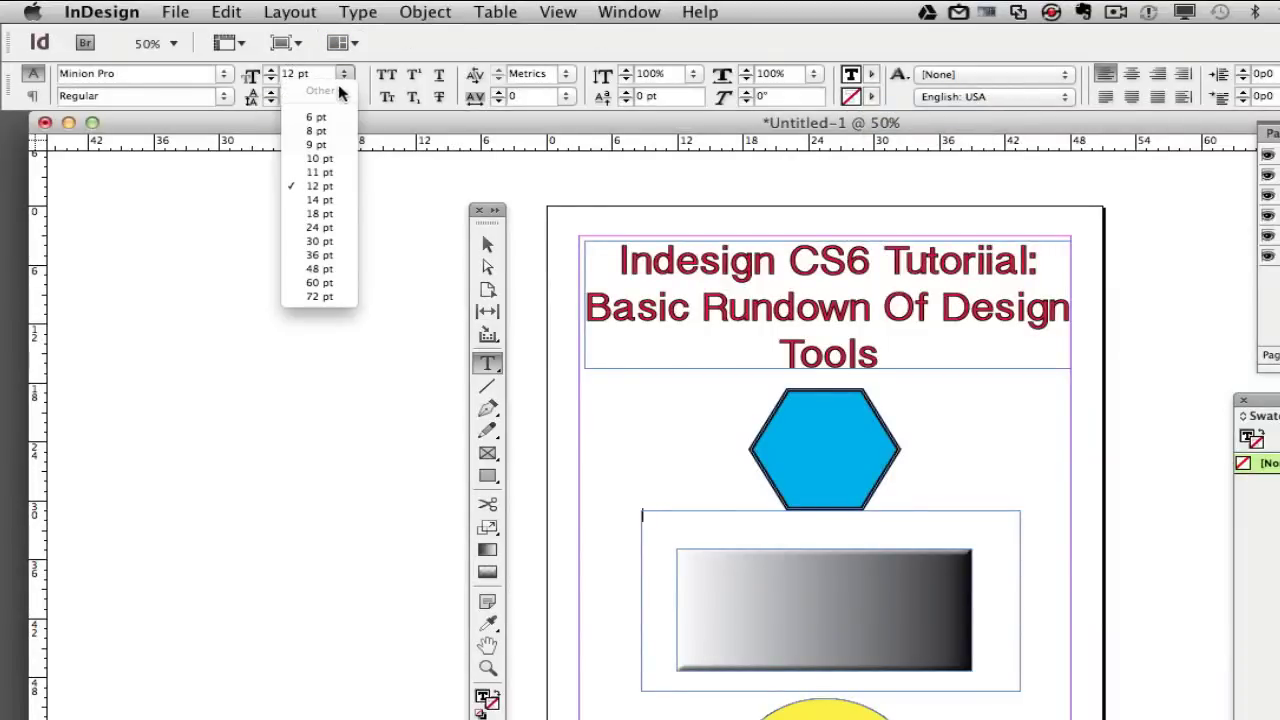
click(322, 277)
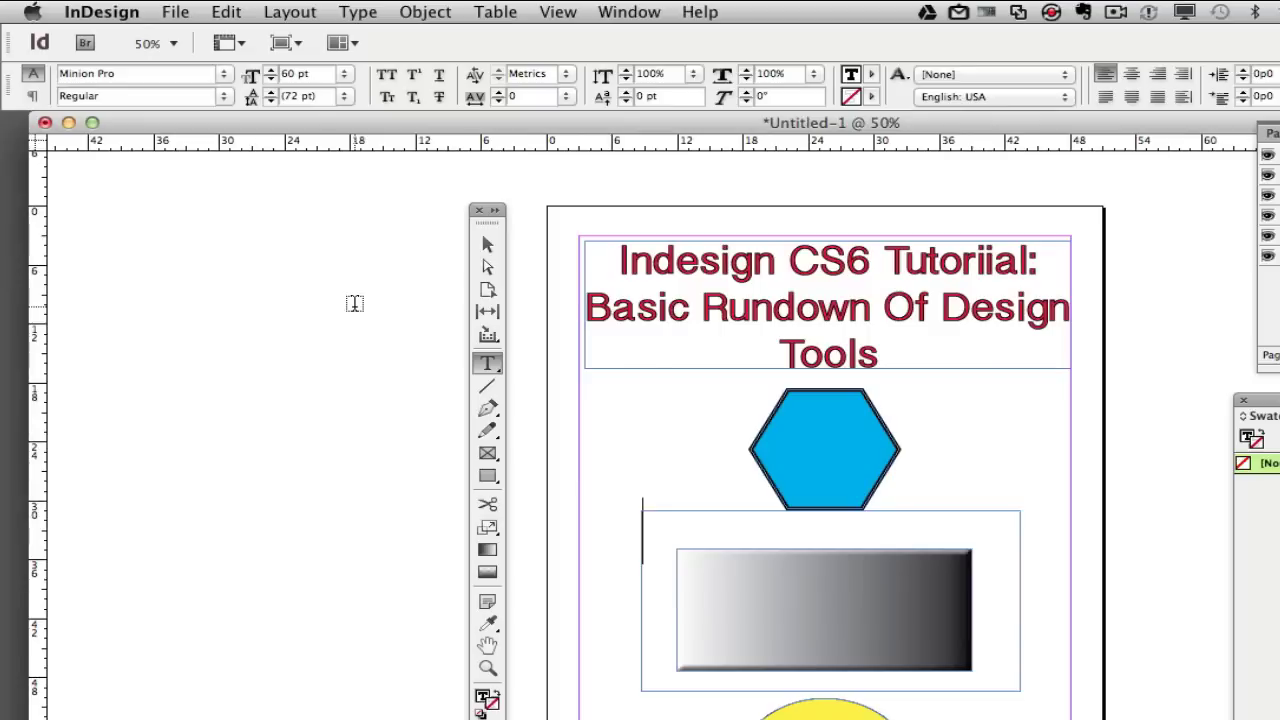
text(Text Tool)
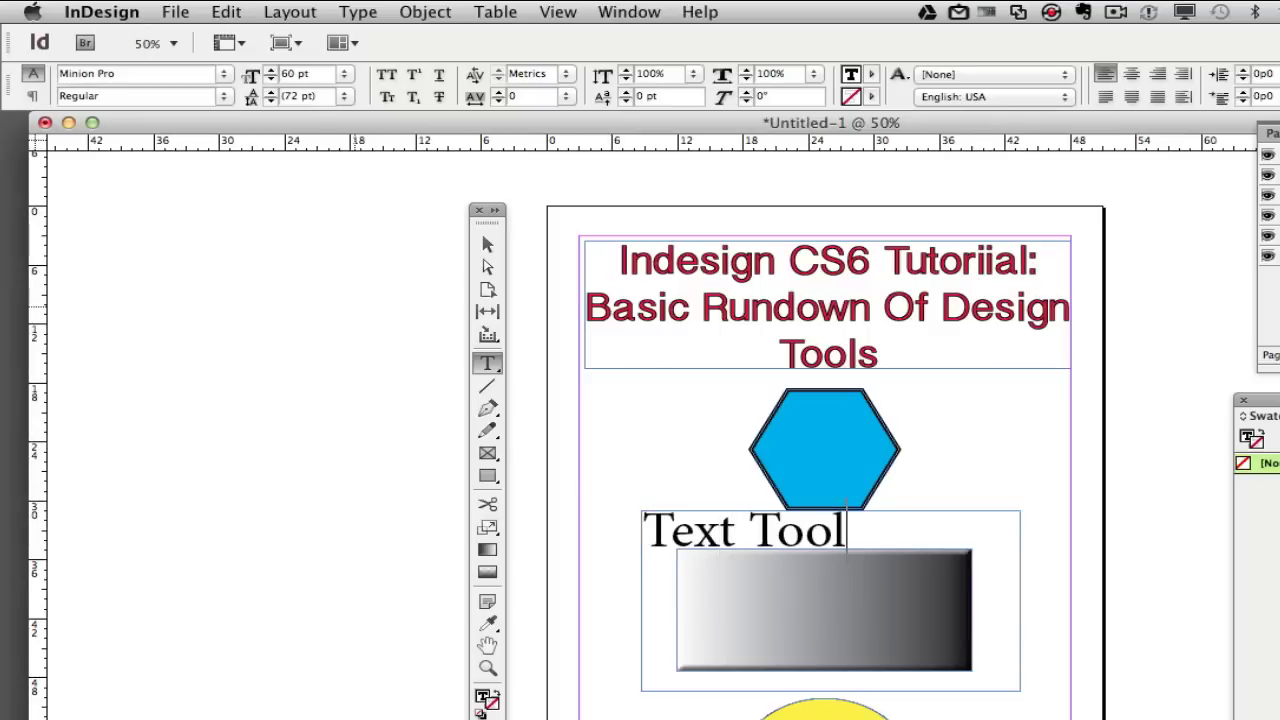
key(cmd+z)
key(cmd+z)
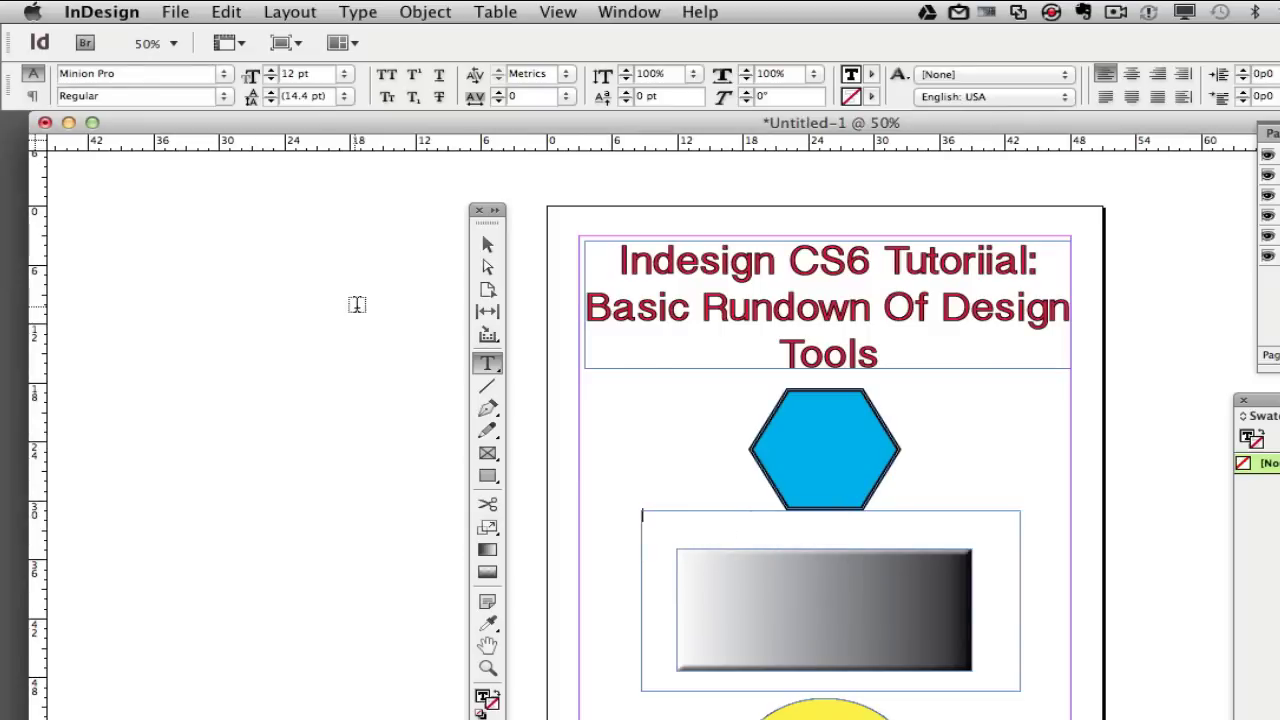
Select the empty text frame around the rectangle and delete it
click(487, 244)
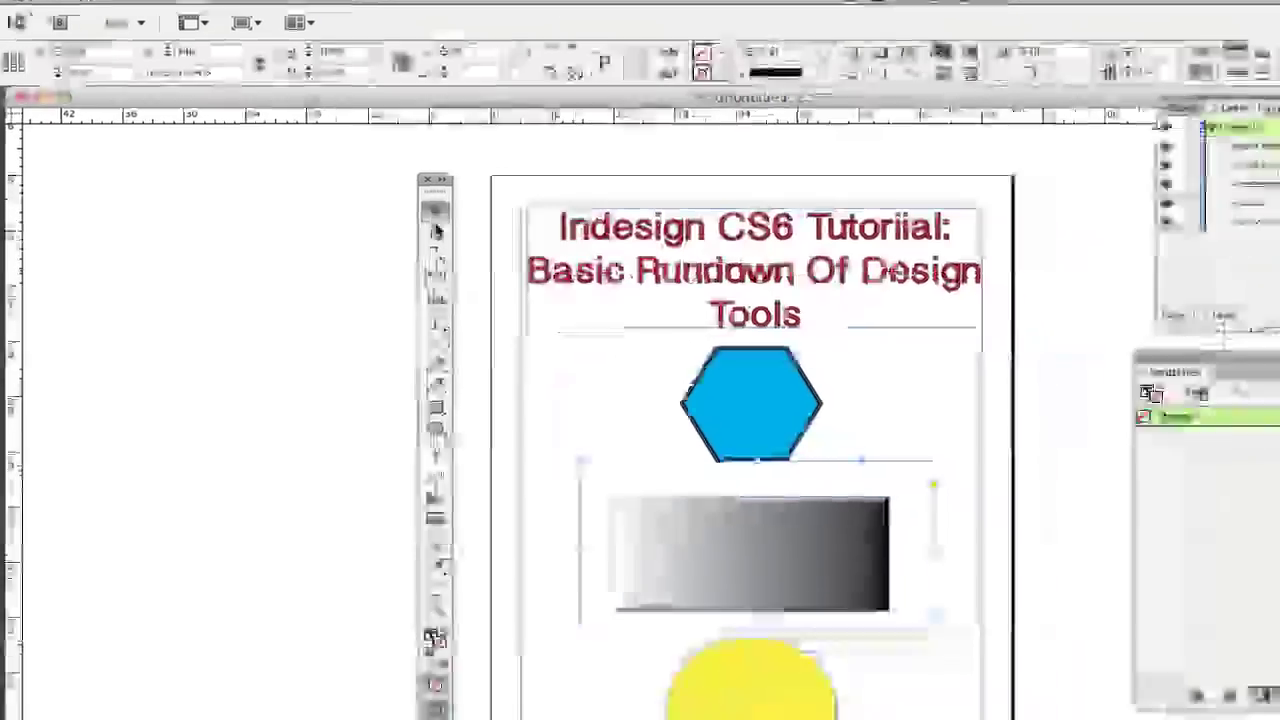
click(670, 517)
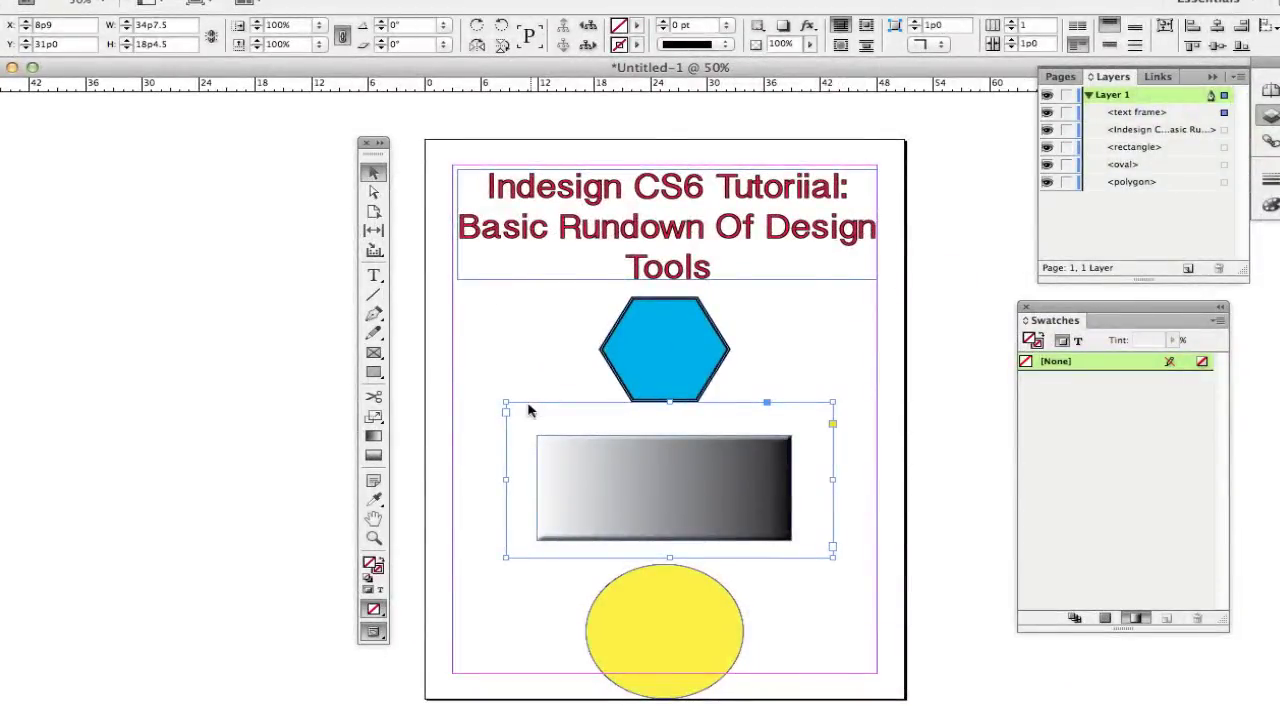
key(Delete)
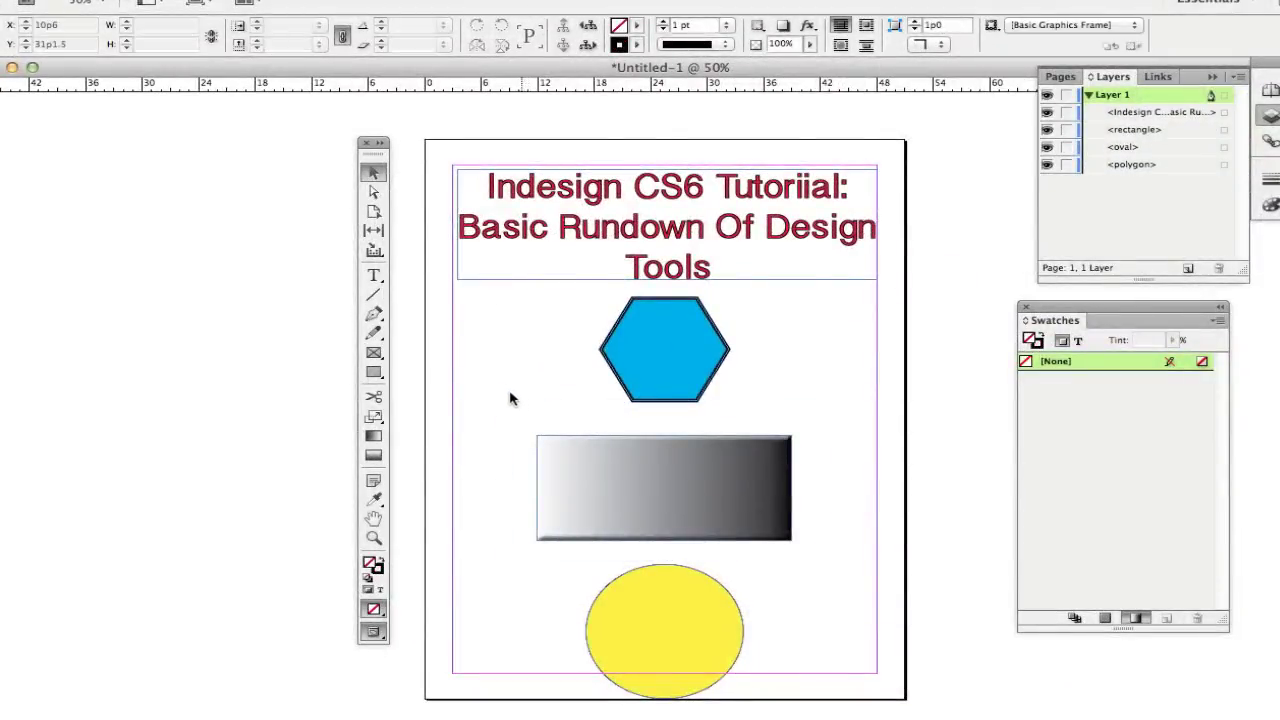
Draw a straight horizontal line between the hexagon and the gradient rectangle, then deselect it
click(373, 294)
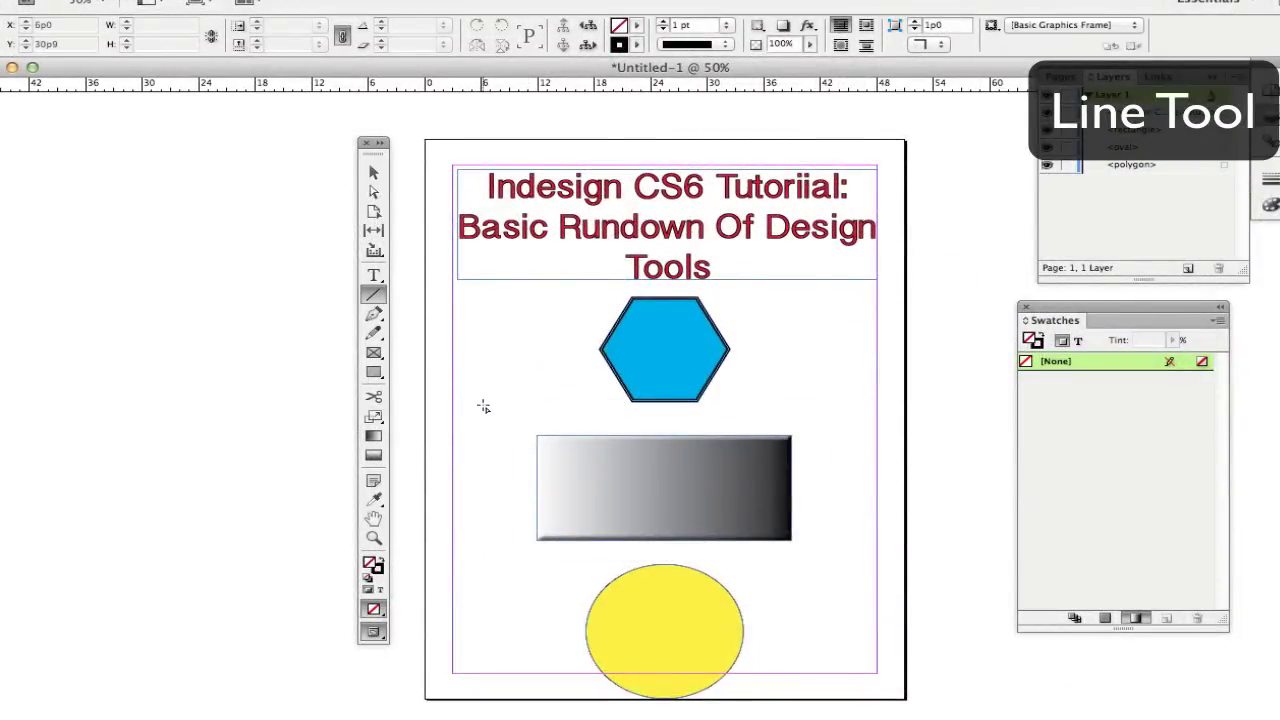
drag(483, 404, 803, 401)
key(super+z)
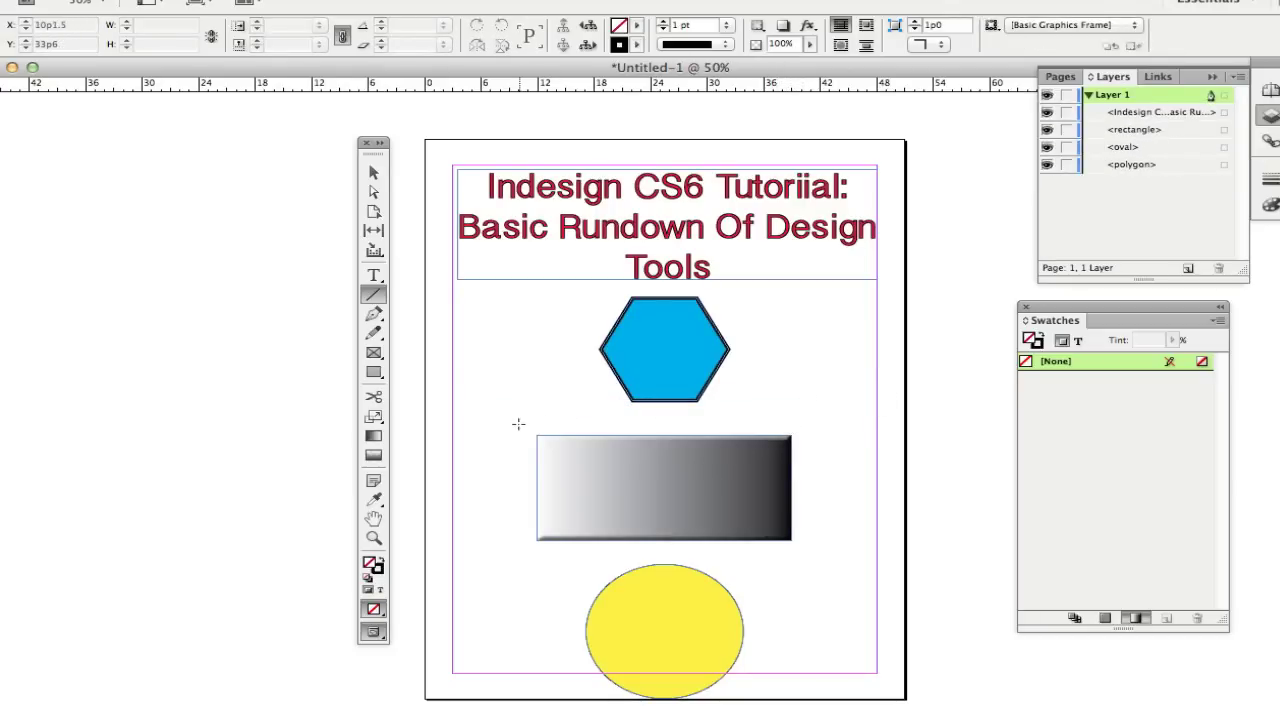
drag(490, 412, 853, 423)
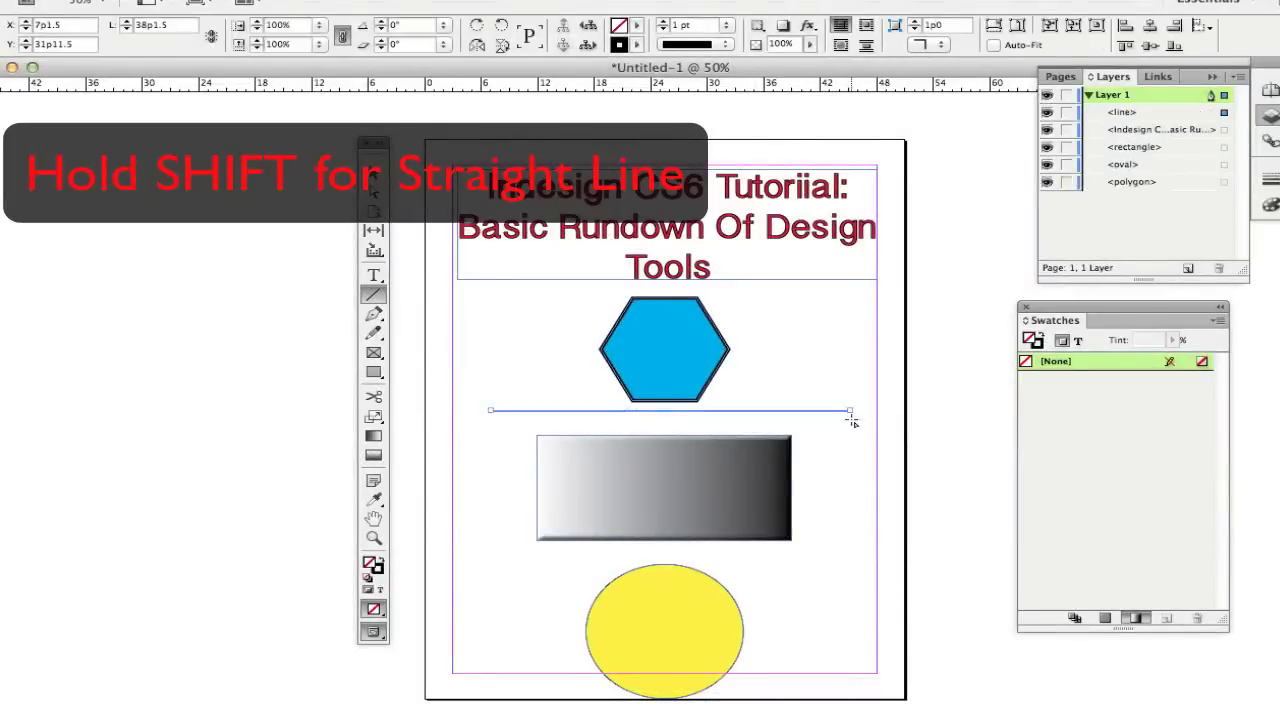
click(374, 175)
click(537, 354)
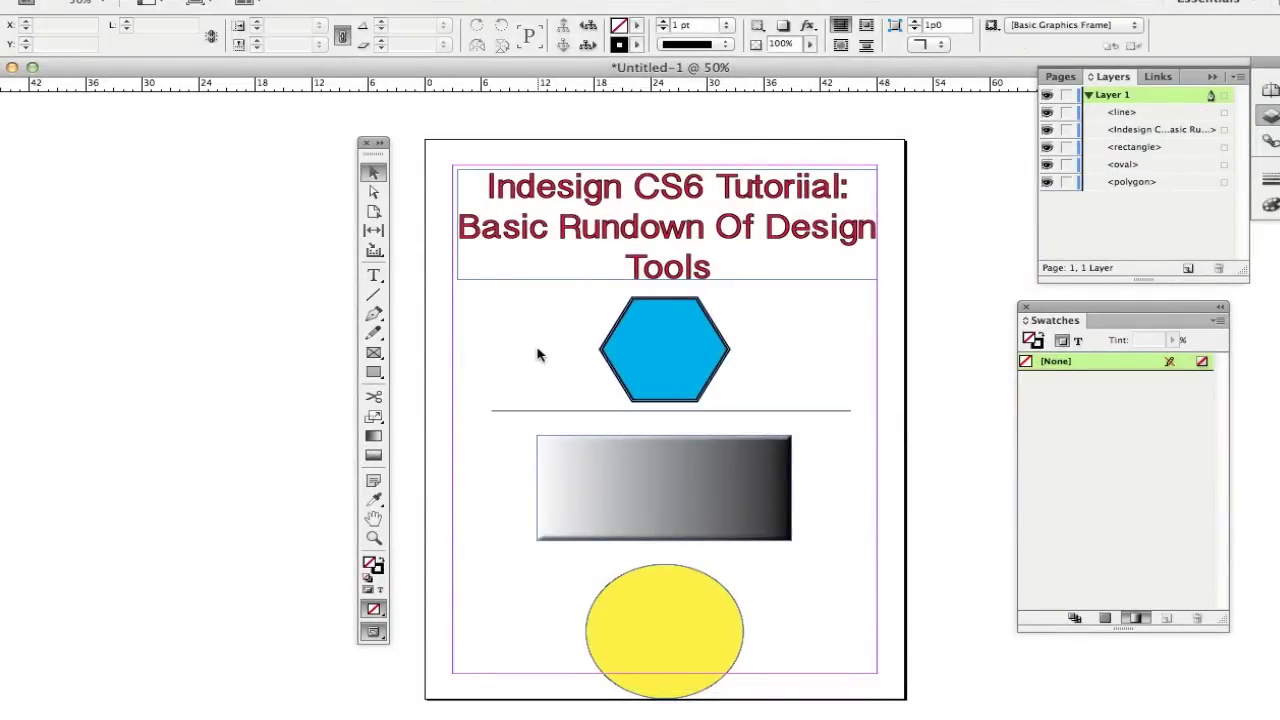
click(380, 316)
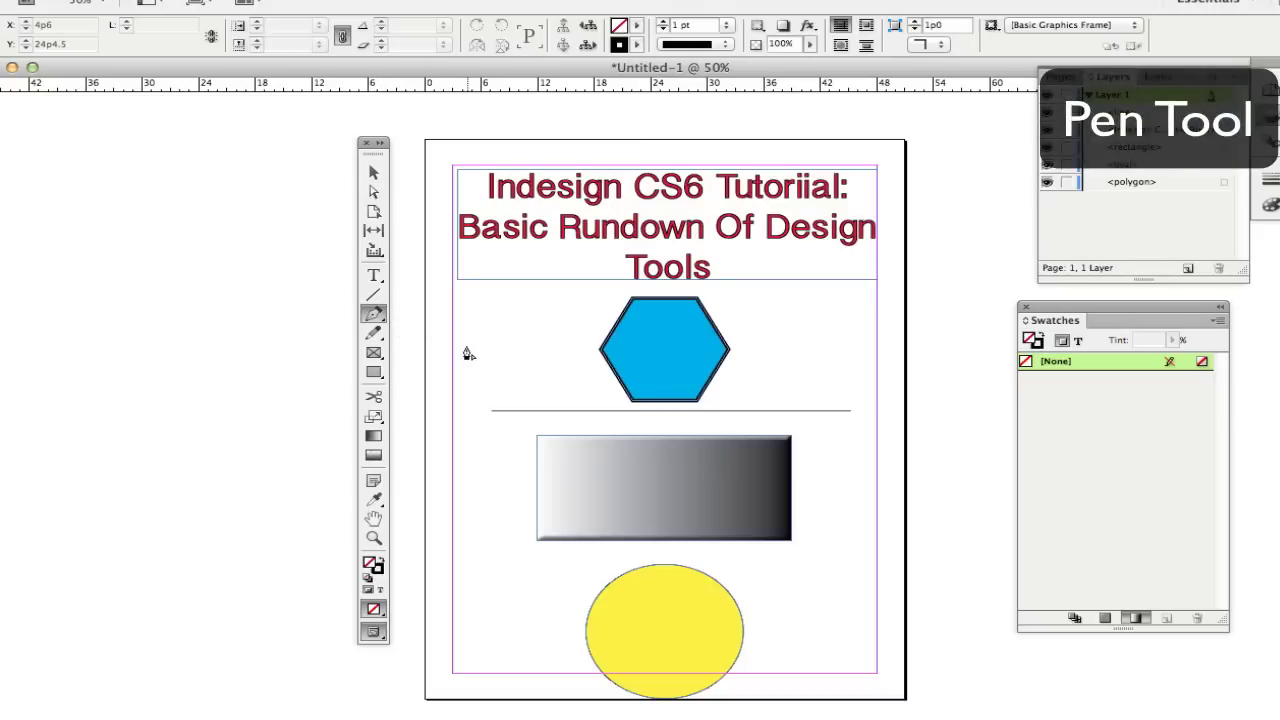
drag(484, 339, 495, 321)
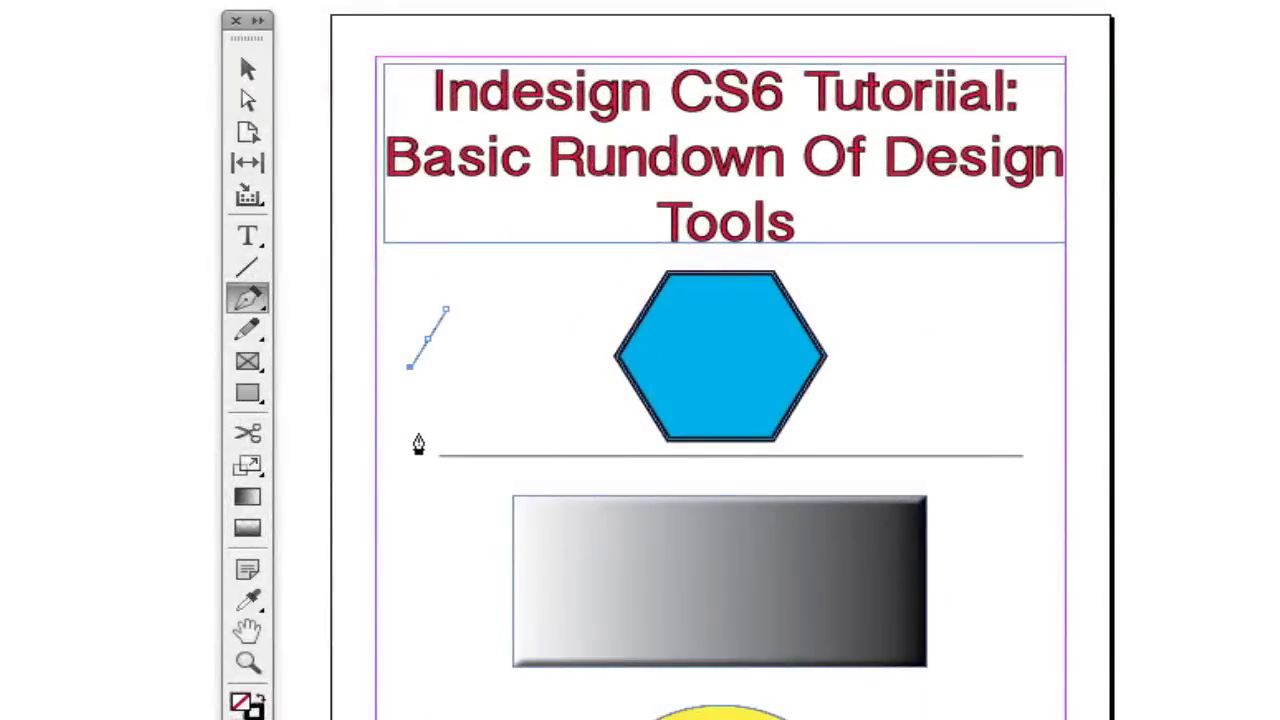
click(418, 430)
click(512, 419)
click(542, 358)
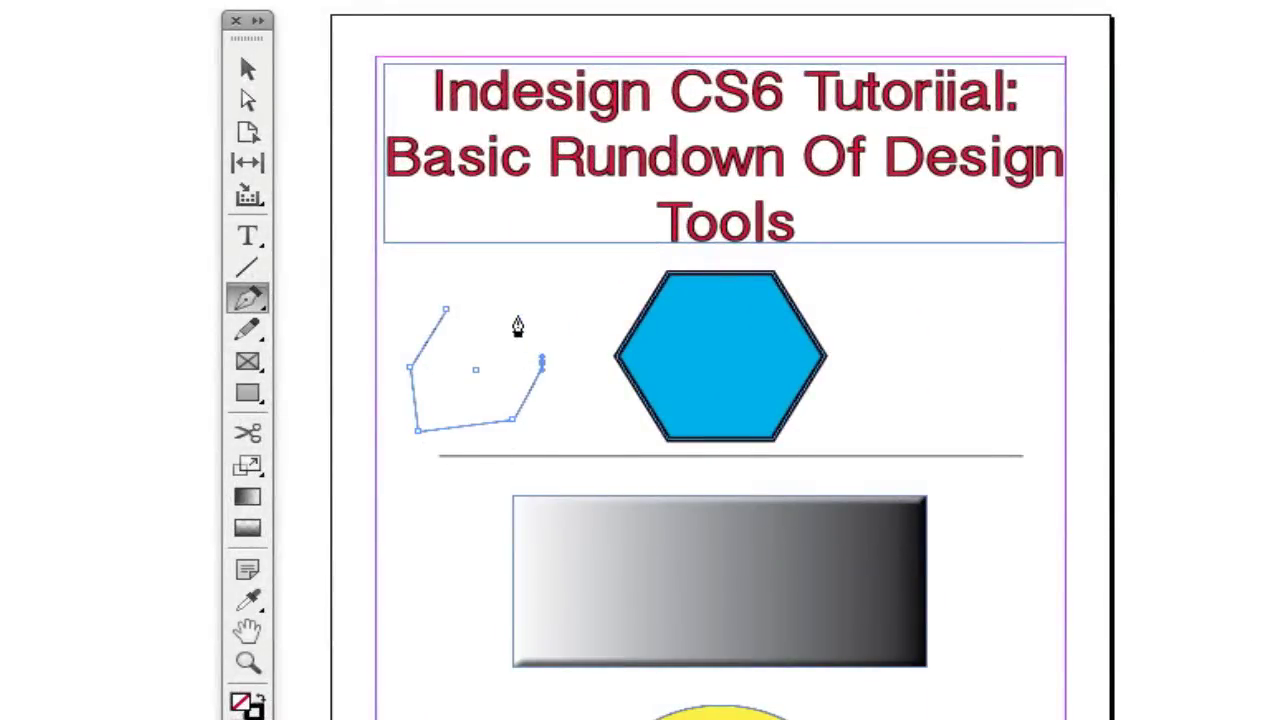
drag(514, 311, 502, 325)
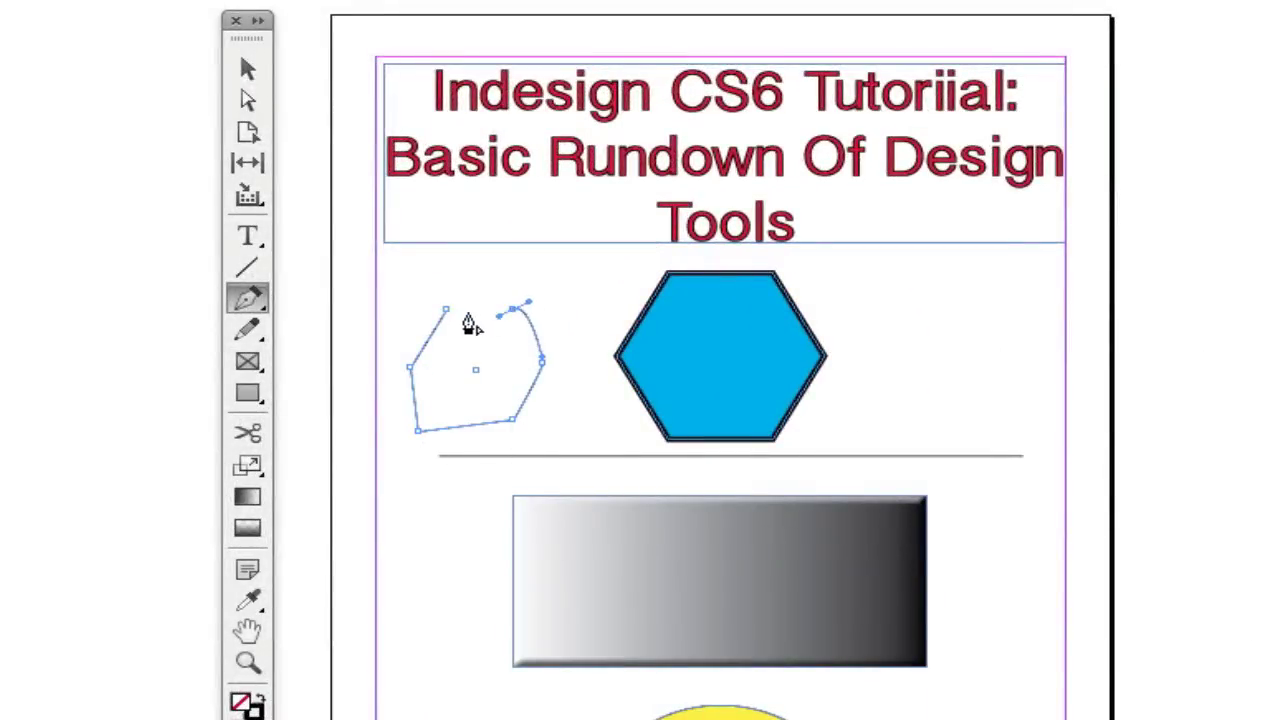
click(447, 312)
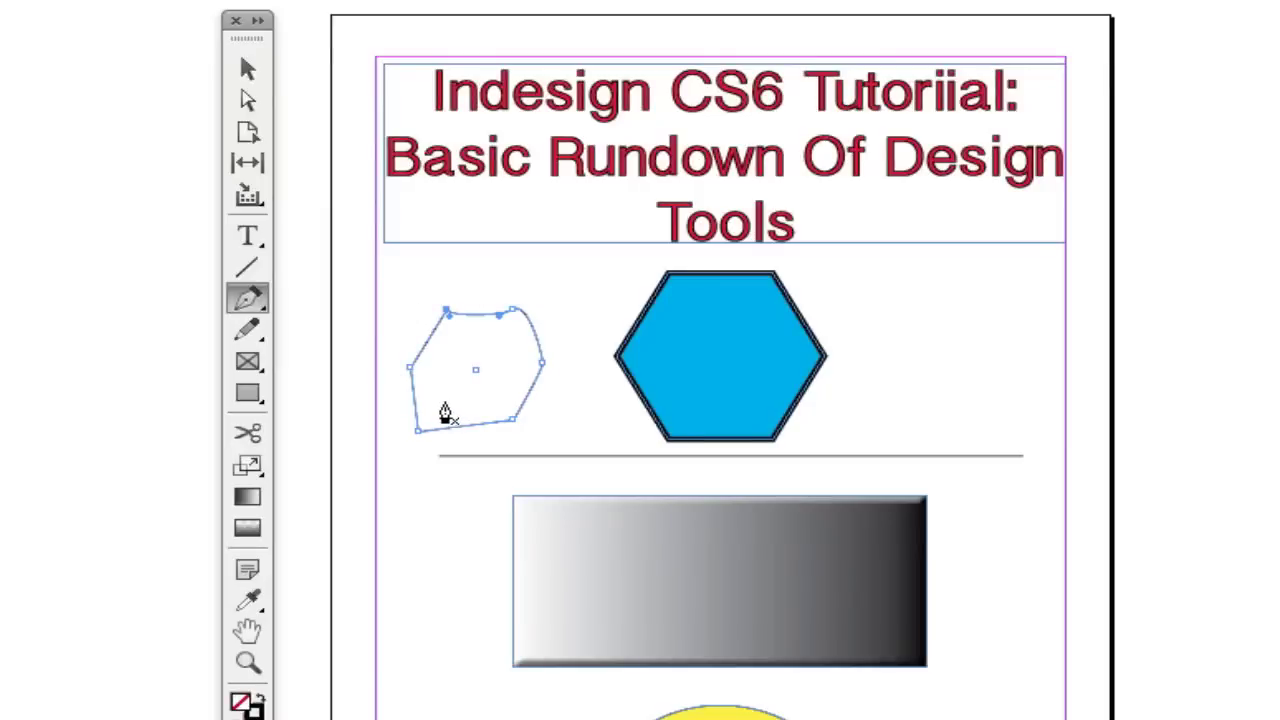
key(ctrl+z)
key(ctrl+z)
key(ctrl+z)
key(ctrl+z)
key(ctrl+z)
key(ctrl+z)
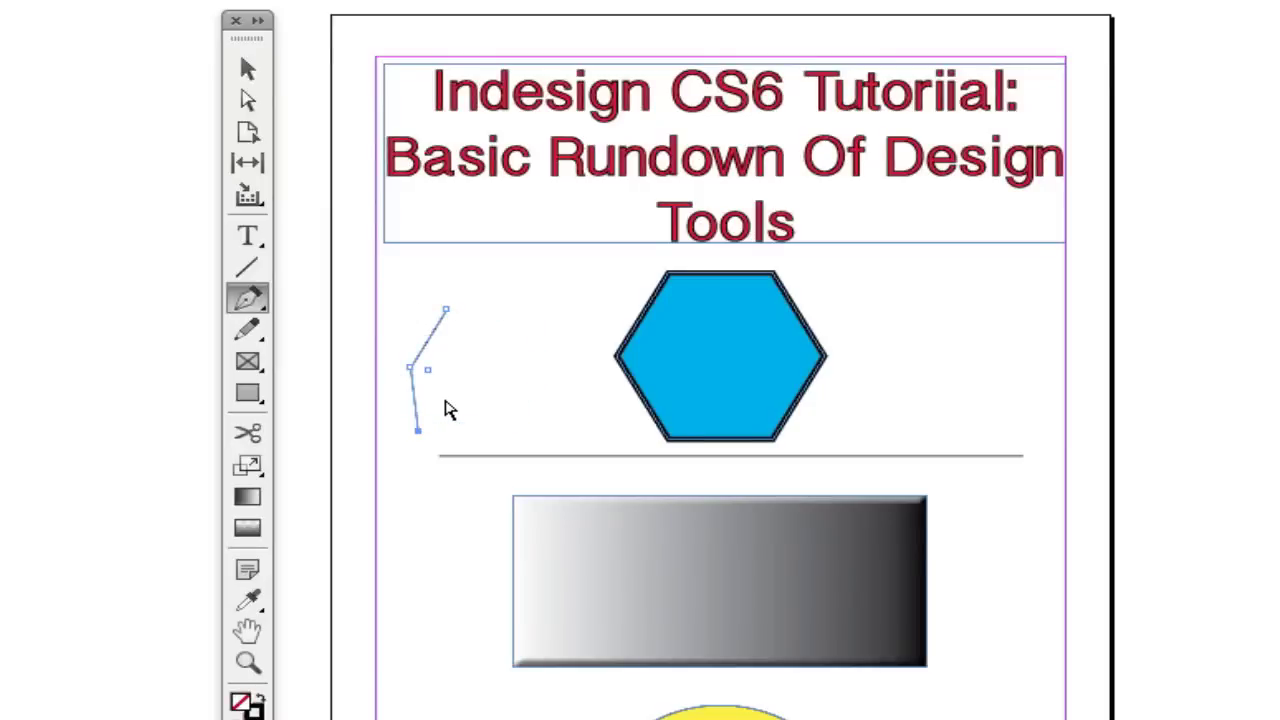
Draw two freehand Pencil strokes to the left of the blue hexagon
click(248, 330)
mouse_move(438, 296)
mouse_down()
mouse_move(437, 373)
mouse_move(433, 311)
mouse_move(464, 283)
mouse_move(509, 360)
mouse_move(428, 360)
mouse_up()
mouse_move(538, 335)
mouse_down()
mouse_move(550, 380)
mouse_move(568, 343)
mouse_move(583, 395)
mouse_up()
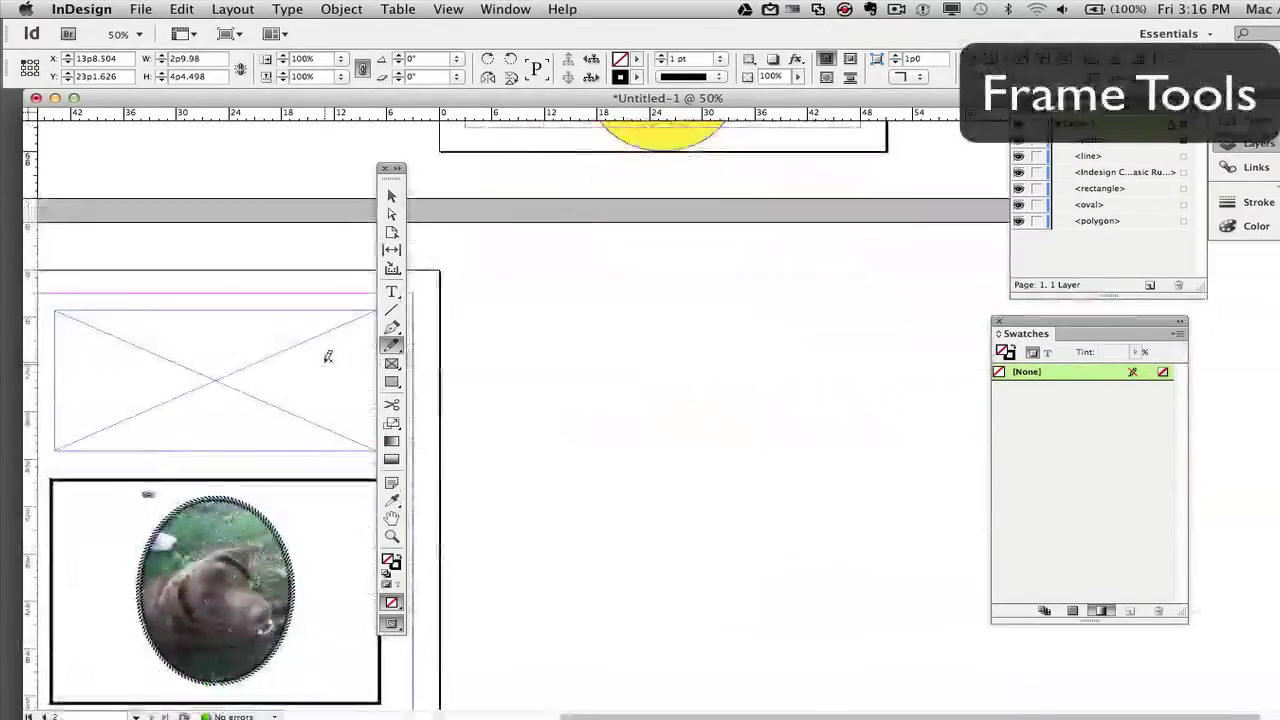
Scroll to page 2, check the frame tool shapes, and select the empty top frame
scroll(327, 356, left, 5)
scroll(327, 356, down, 3)
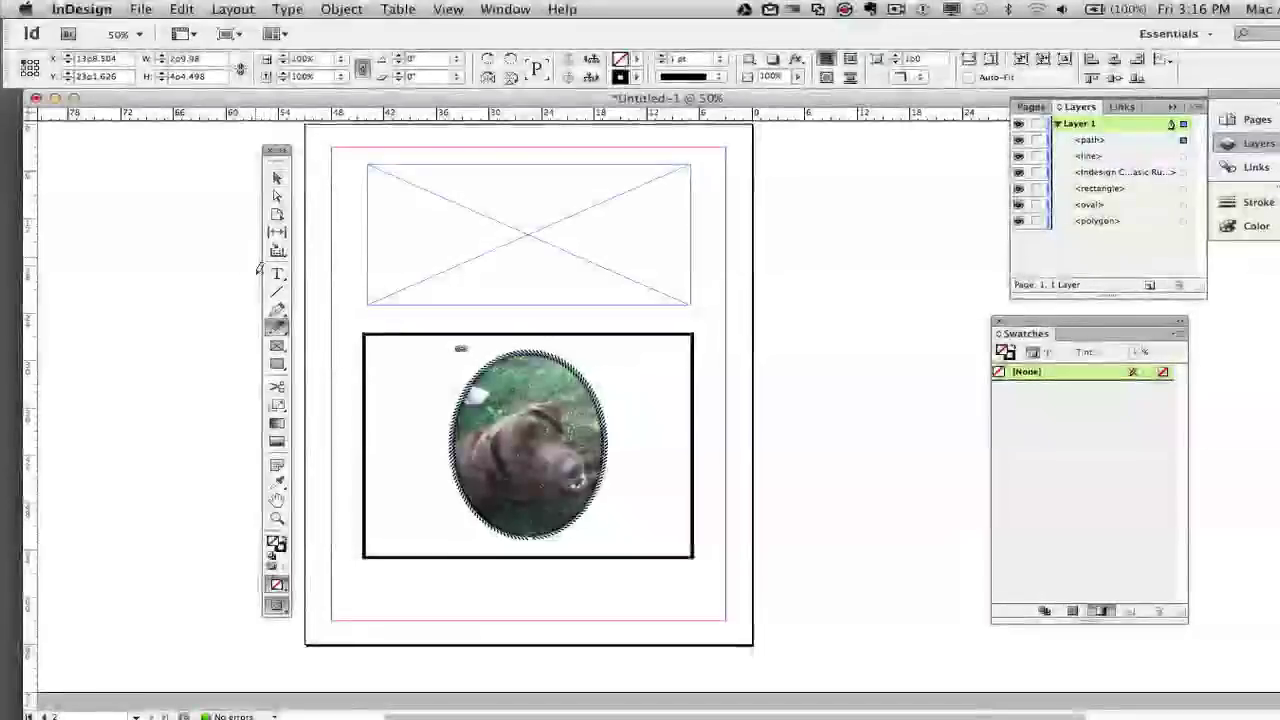
click(277, 346)
drag(277, 346, 318, 422)
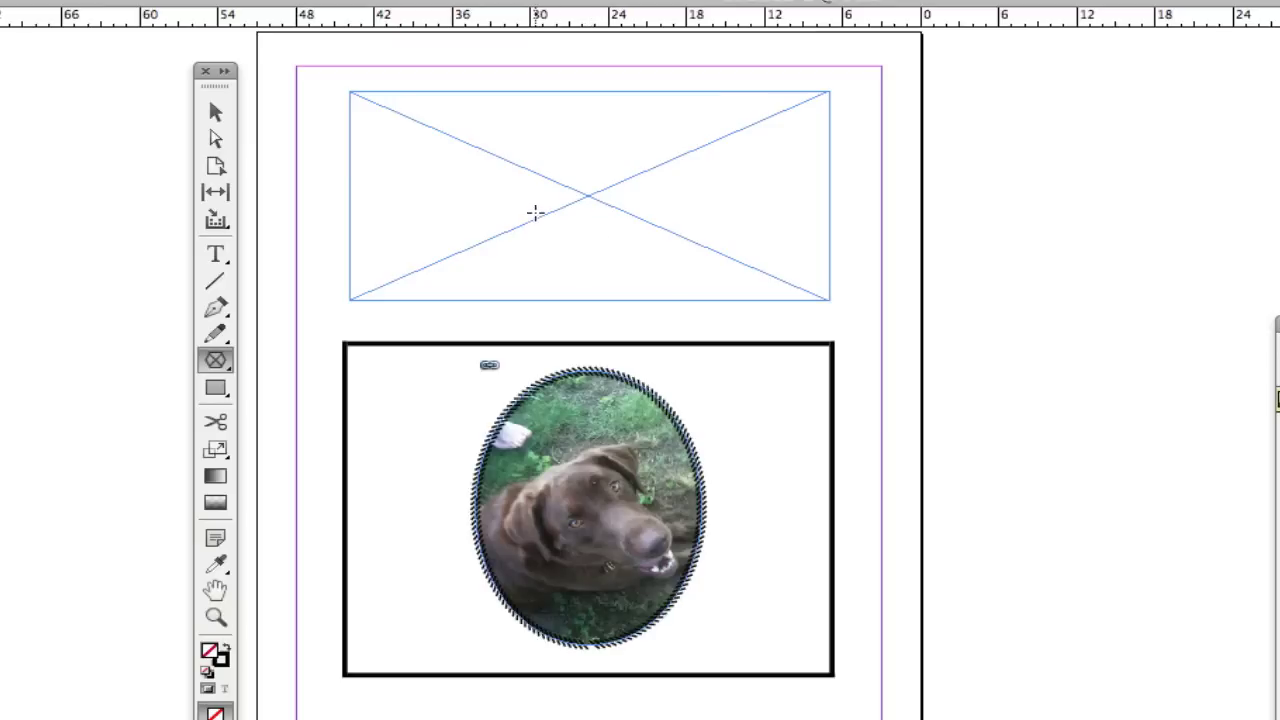
click(216, 112)
click(548, 184)
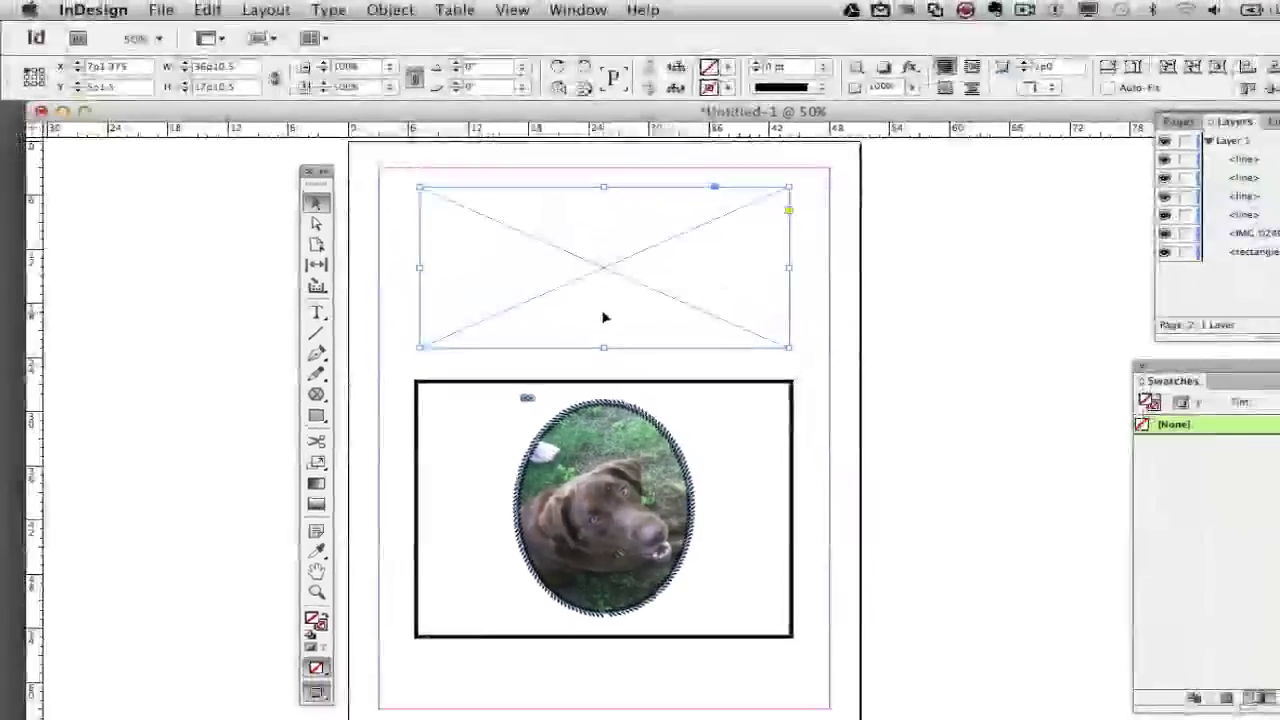
Place IMG_0240.JPG from the Desktop into the selected top frame
click(159, 12)
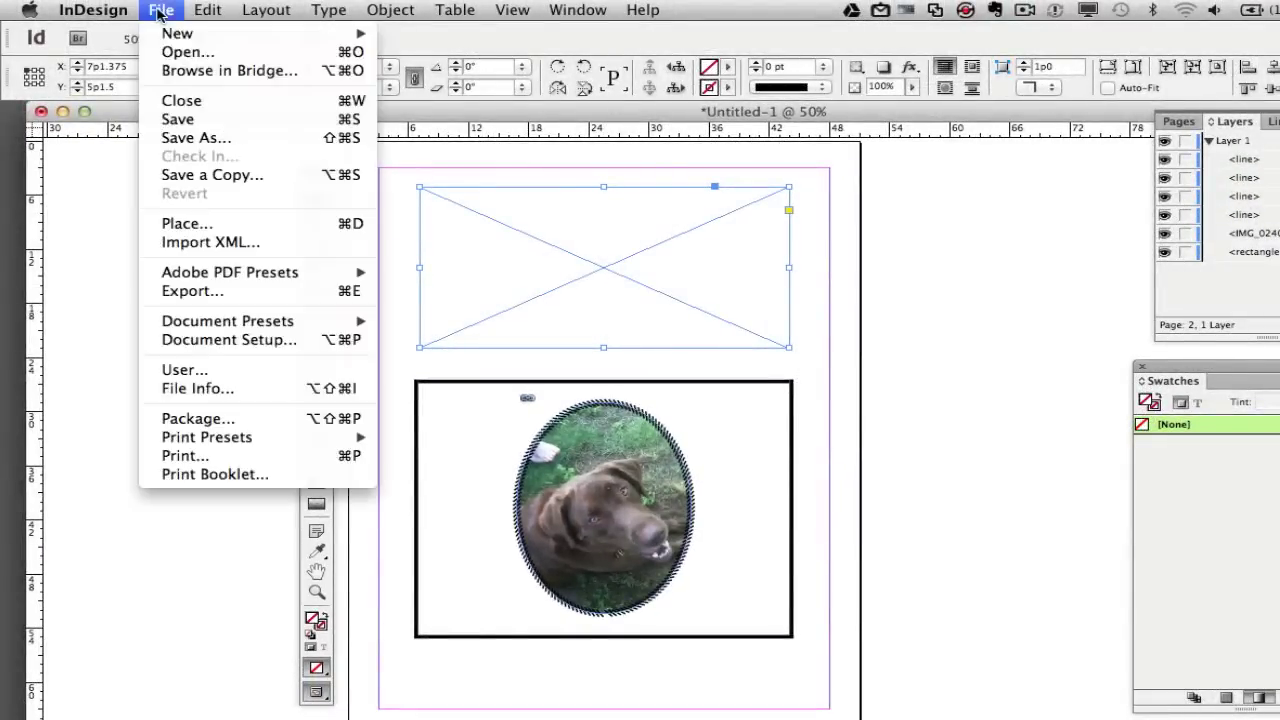
click(190, 223)
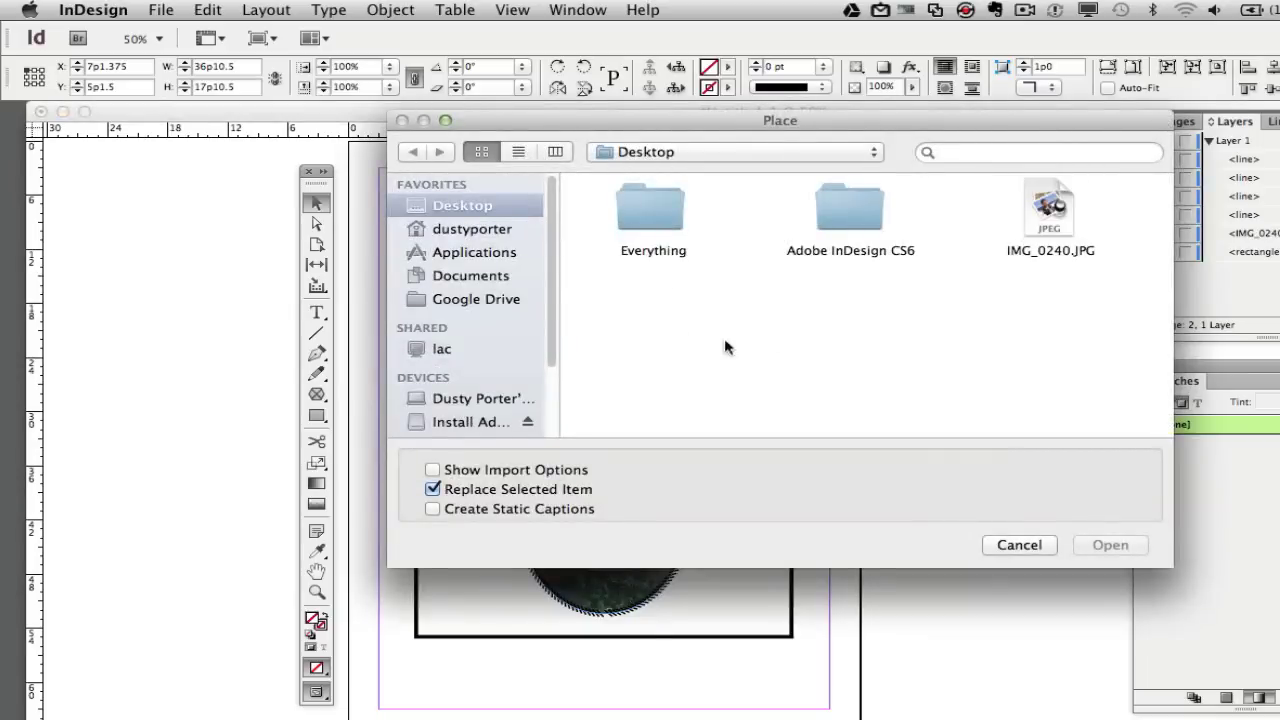
click(1048, 228)
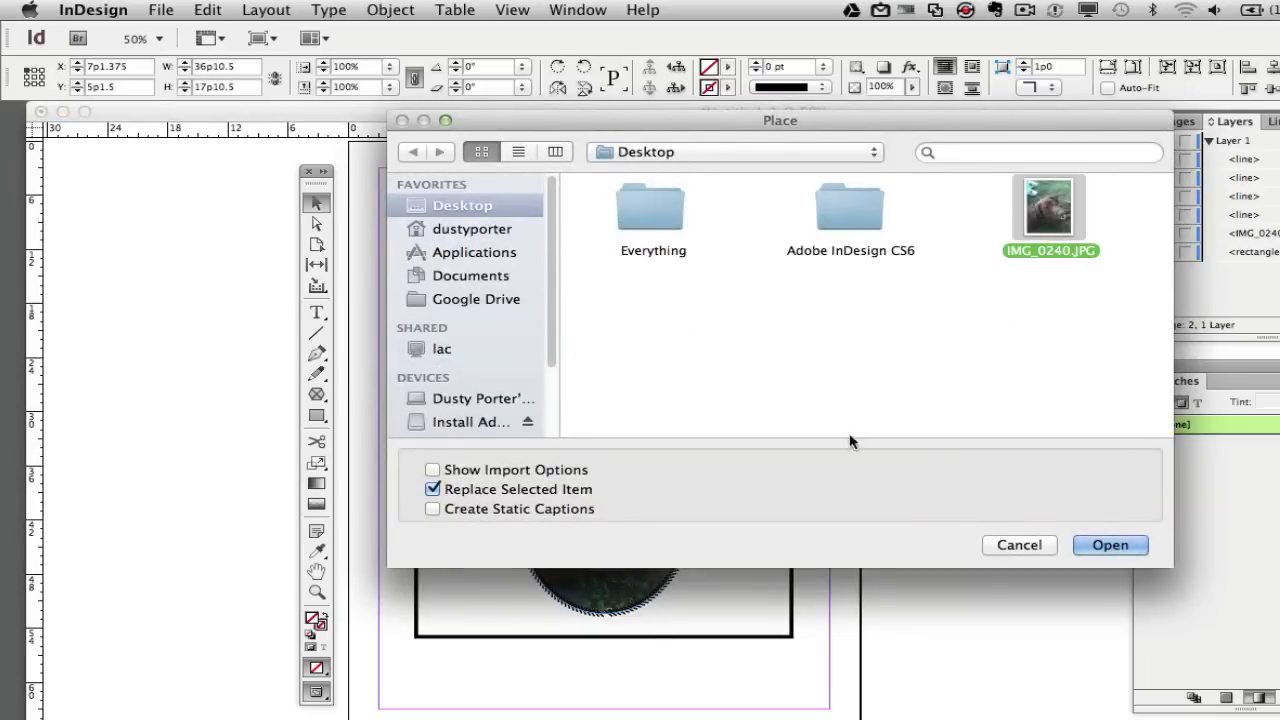
click(1112, 548)
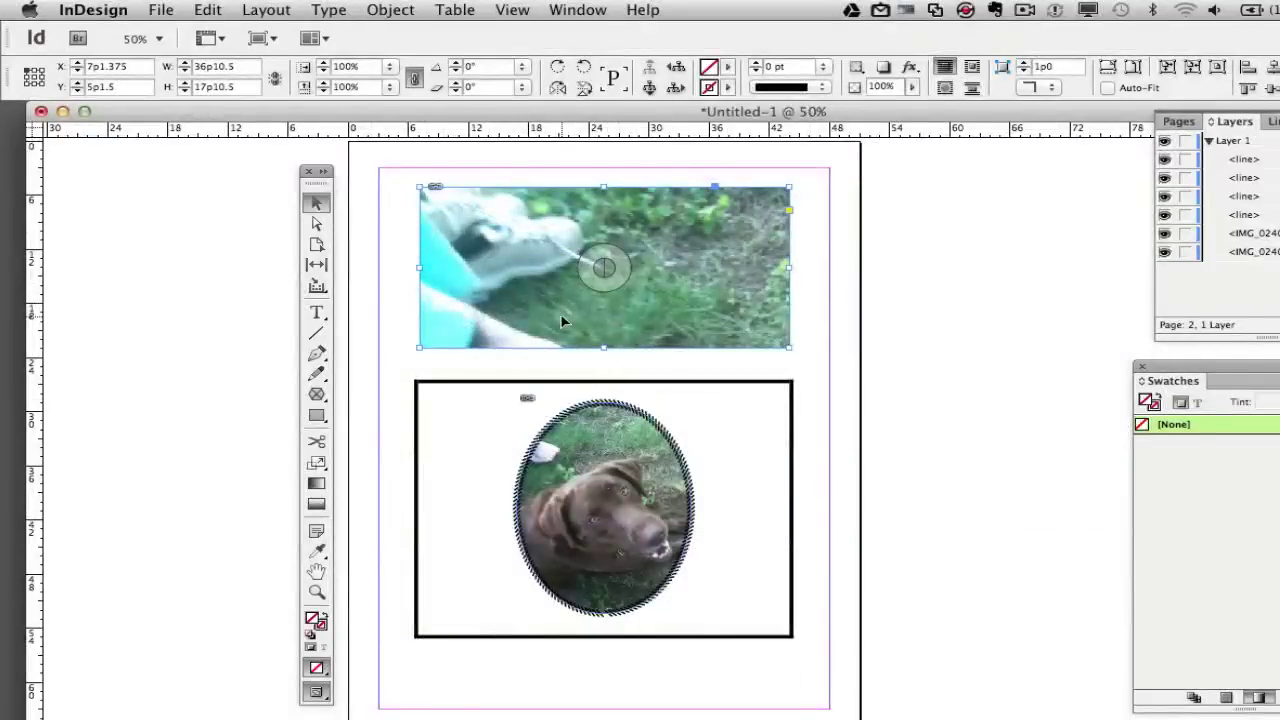
Scale the placed photo down to fit inside the top frame
double_click(539, 283)
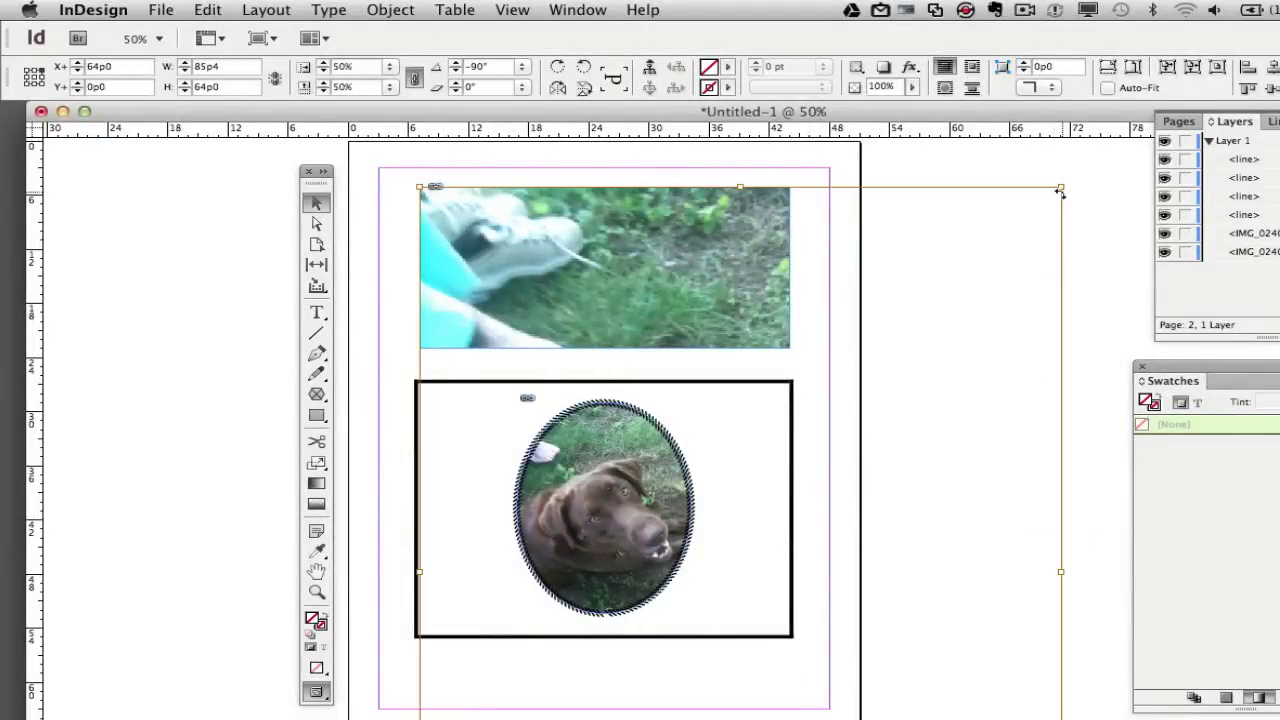
drag(1062, 187, 737, 190)
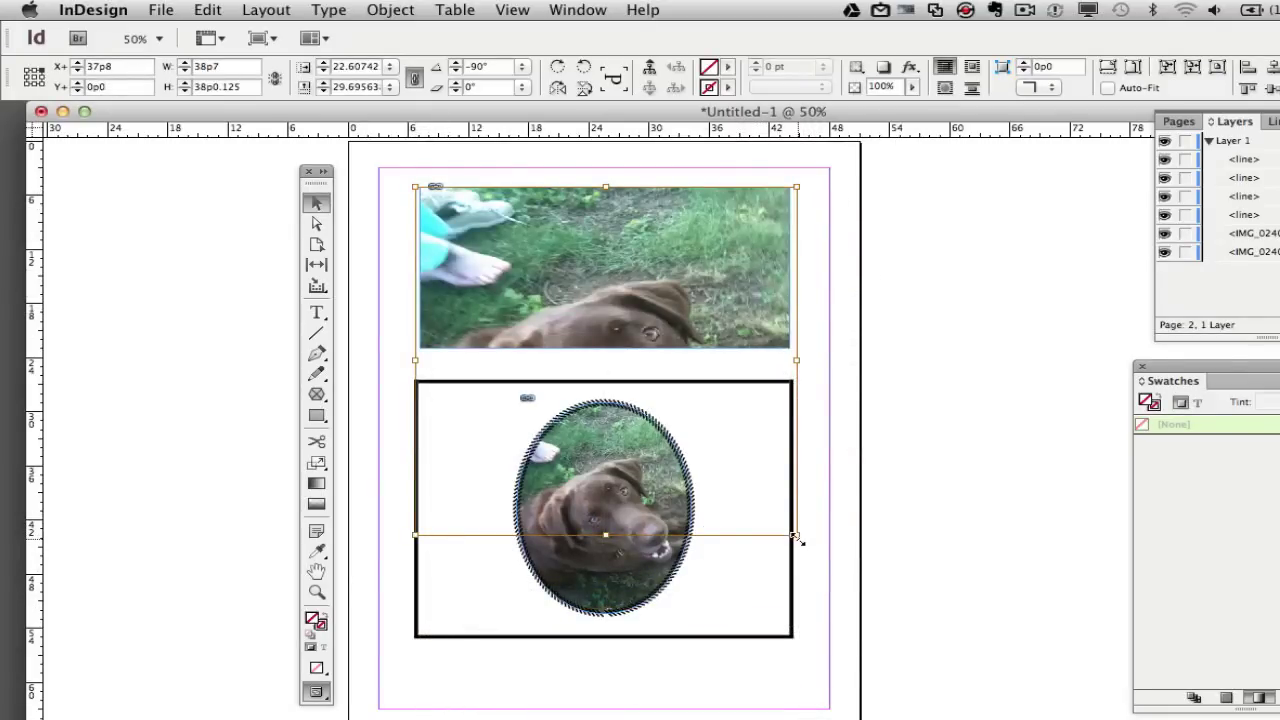
drag(797, 540, 790, 350)
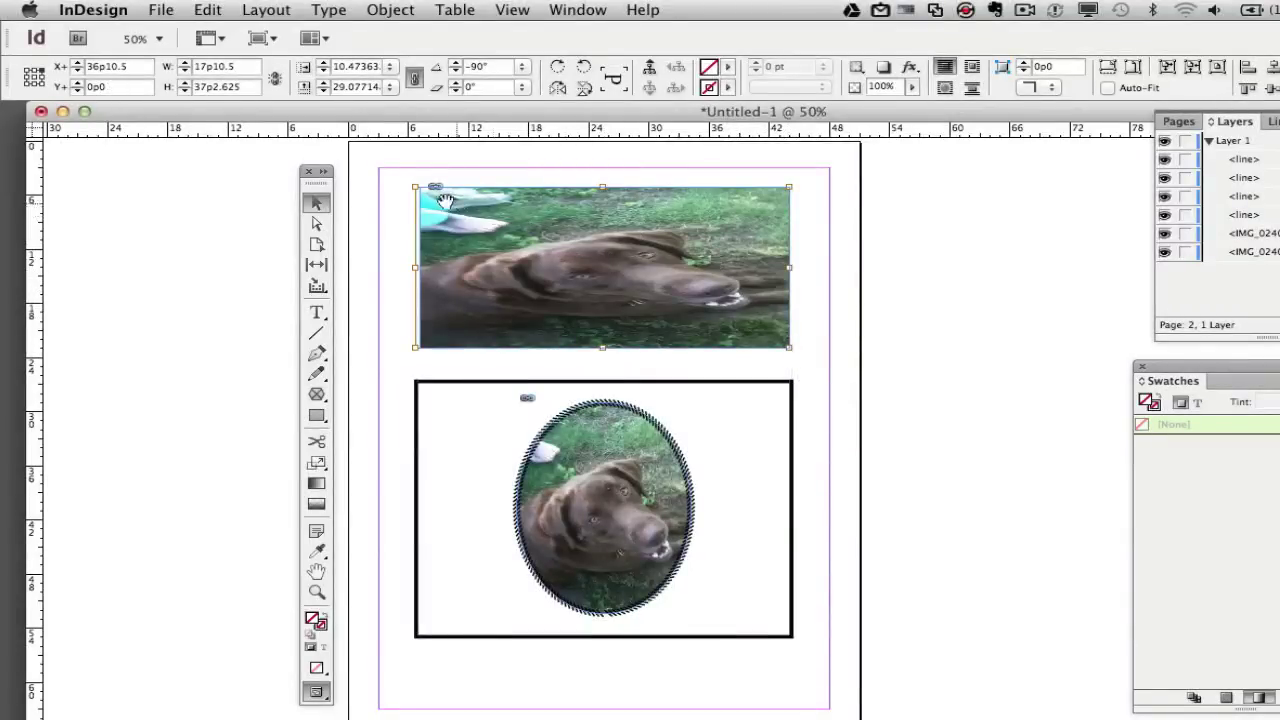
drag(412, 186, 574, 216)
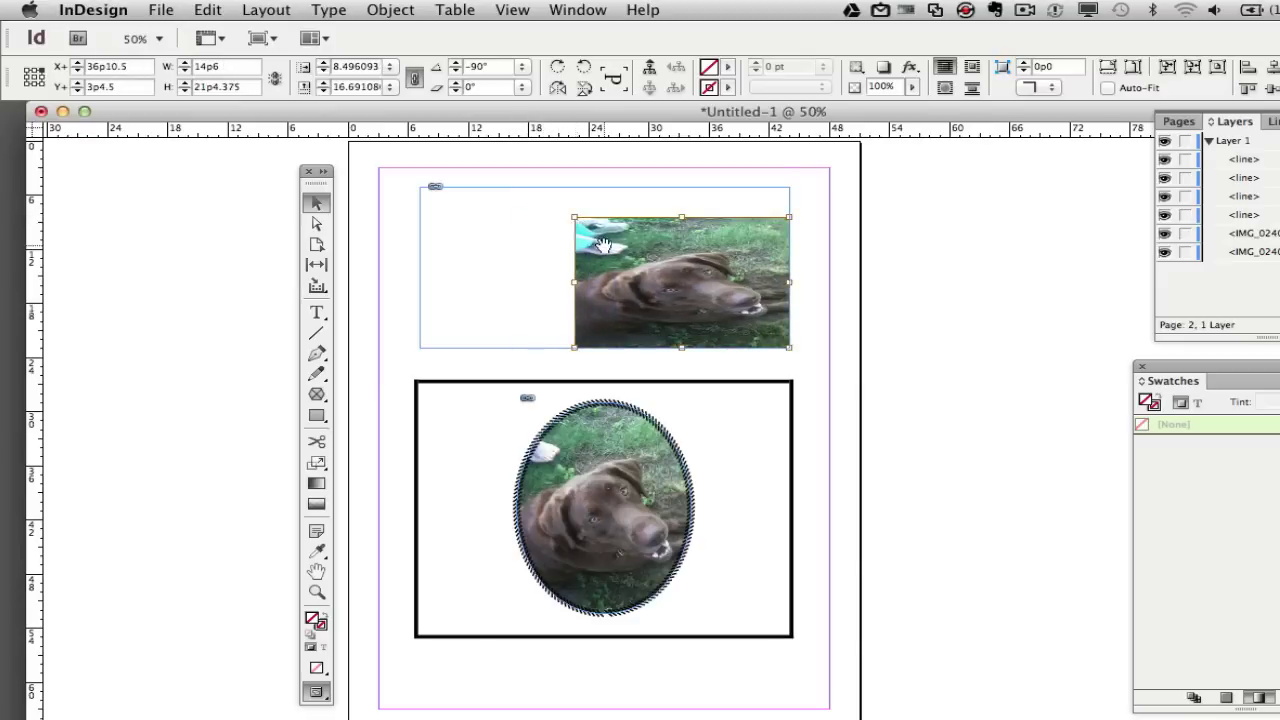
Apply Fitting > Fill Frame Proportionally to the top photo
right_click(526, 262)
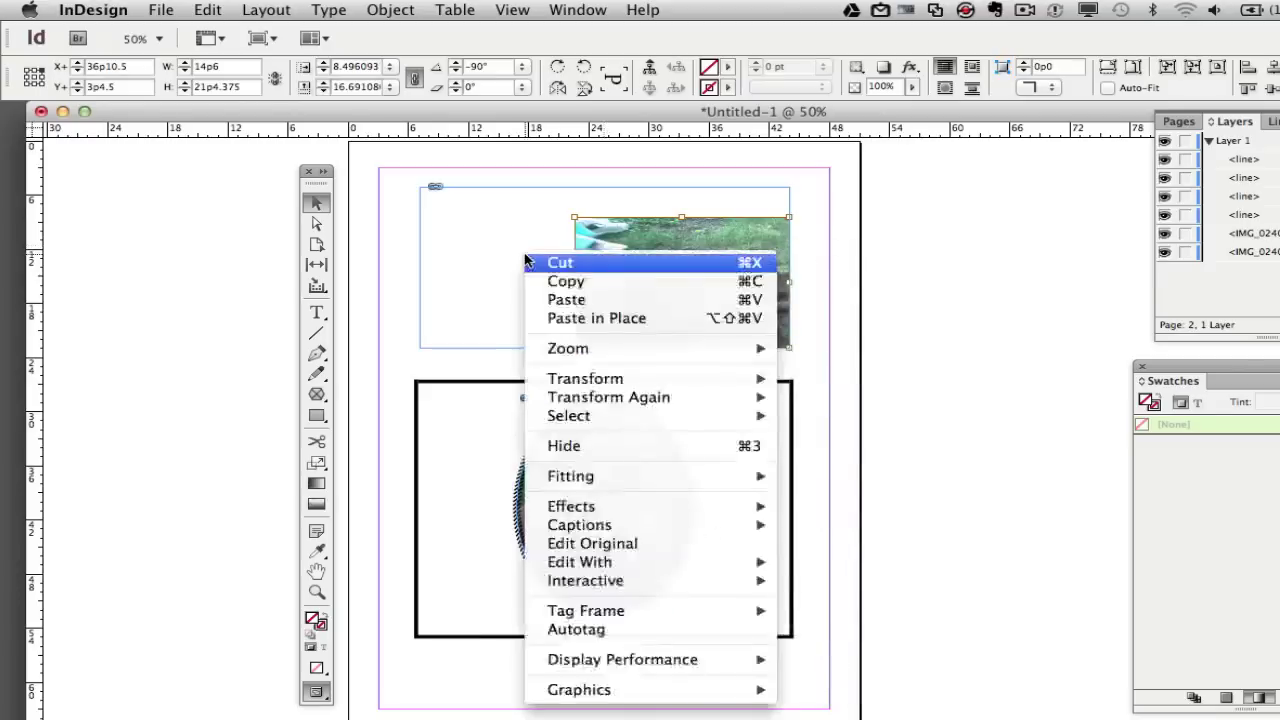
click(564, 445)
key(super+z)
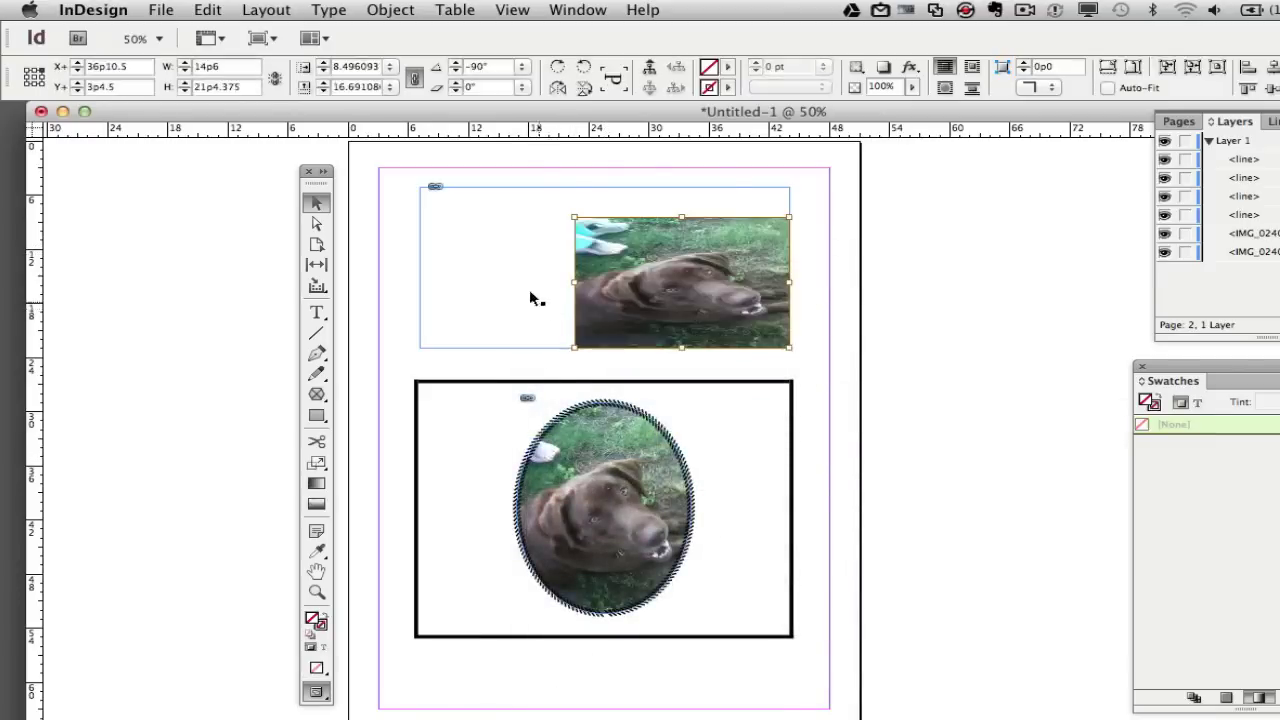
right_click(529, 287)
mouse_move(600, 509)
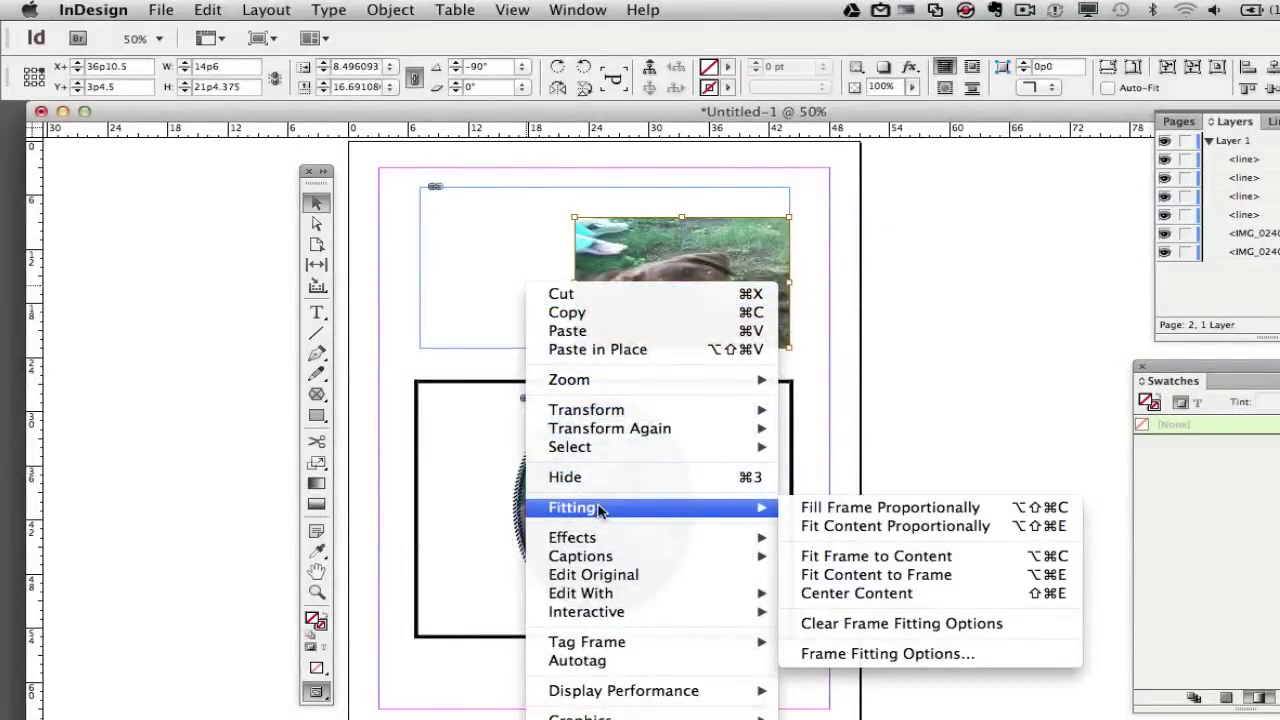
click(880, 507)
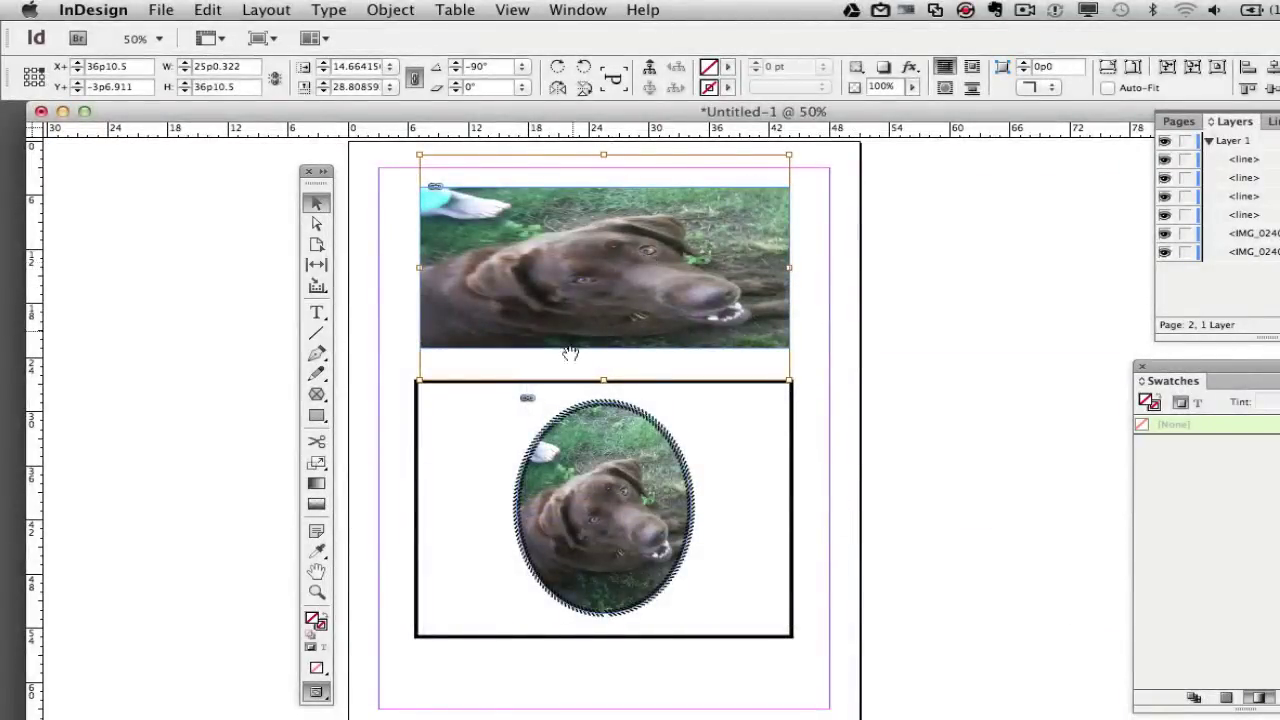
scroll(857, 442, up, 2)
scroll(857, 442, up, 2)
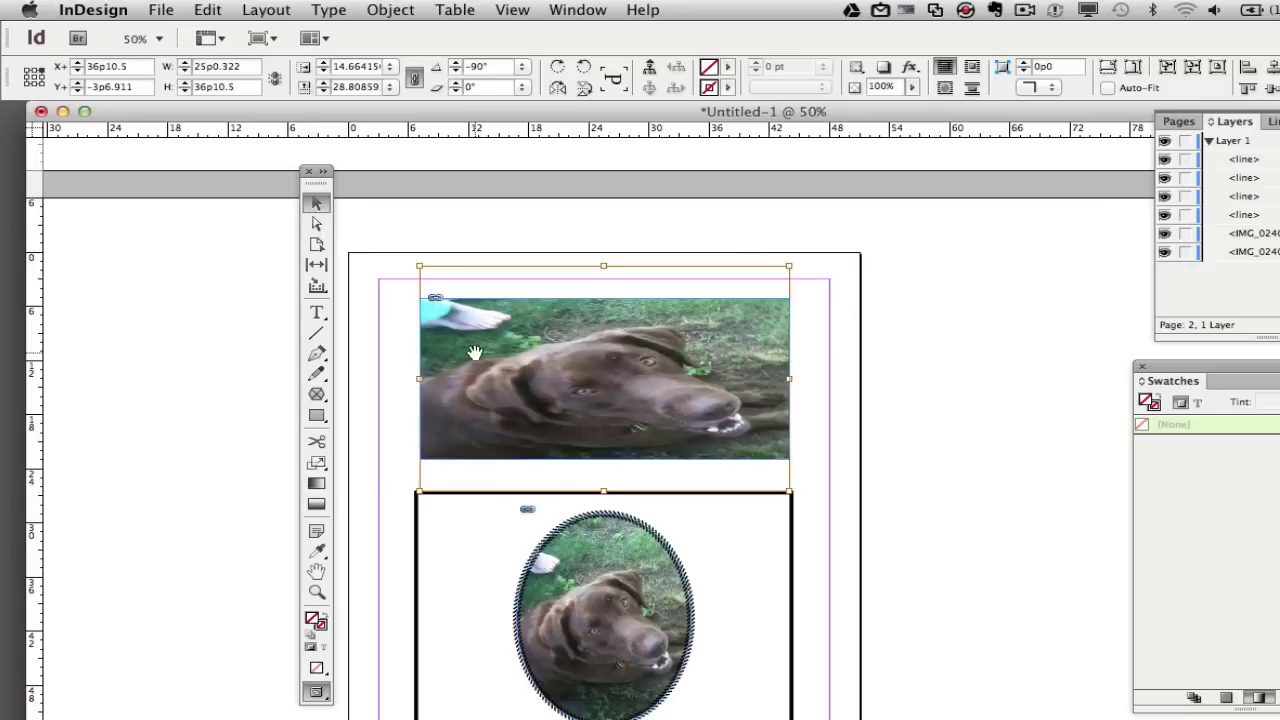
Delete the top dog photo and its empty frame
key(Delete)
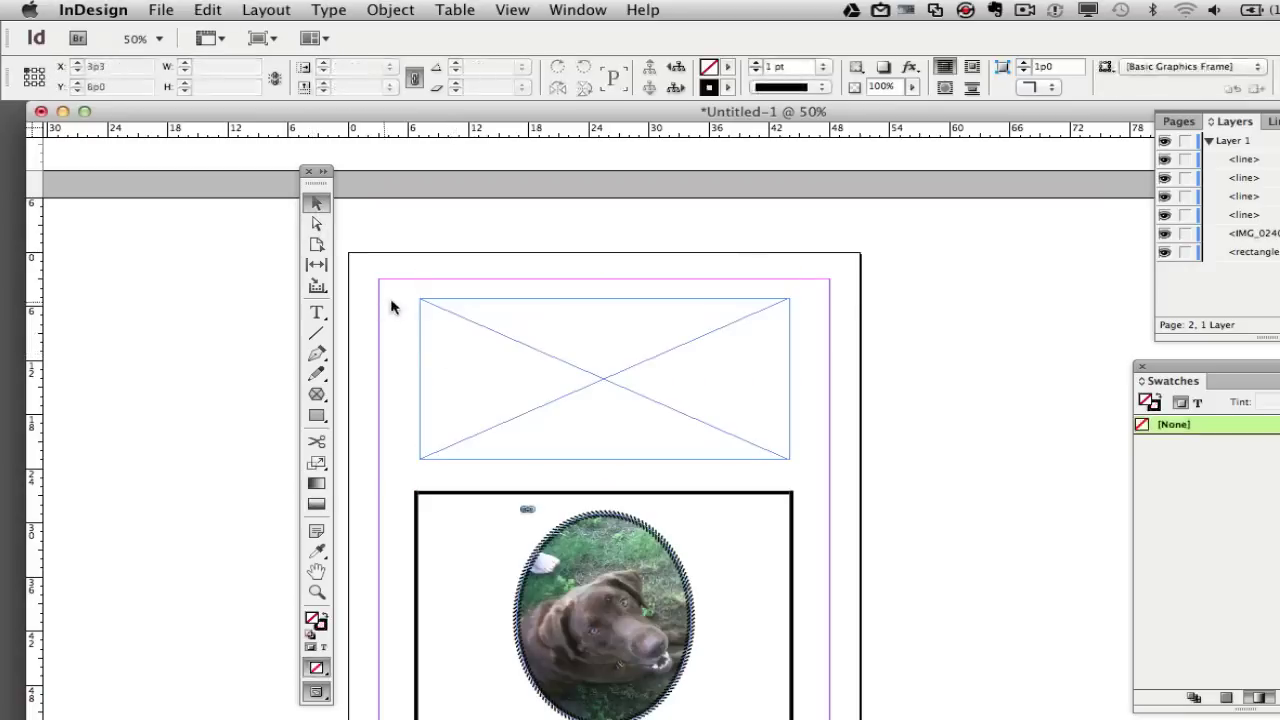
click(551, 380)
key(Delete)
scroll(509, 323, down, 4)
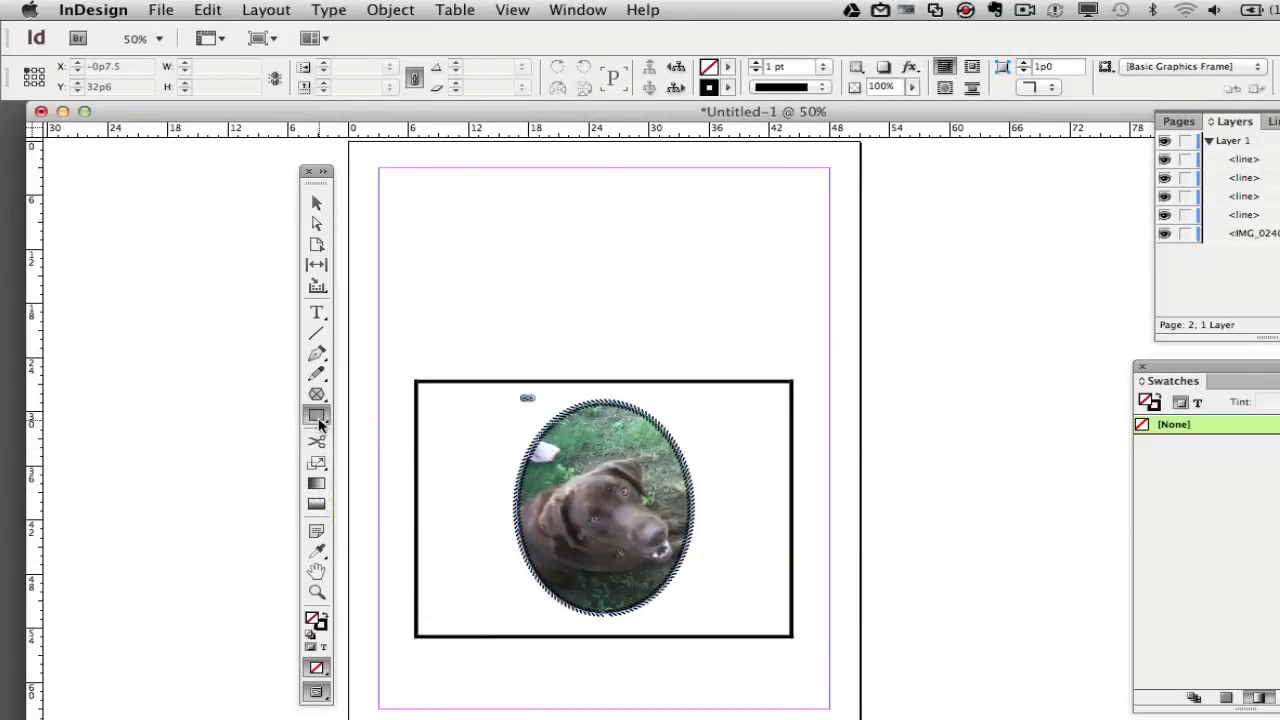
Draw a small square above the oval photo and give it a diagonal white-to-black gradient
drag(316, 415, 385, 425)
drag(470, 200, 715, 349)
key(super+z)
drag(503, 209, 678, 334)
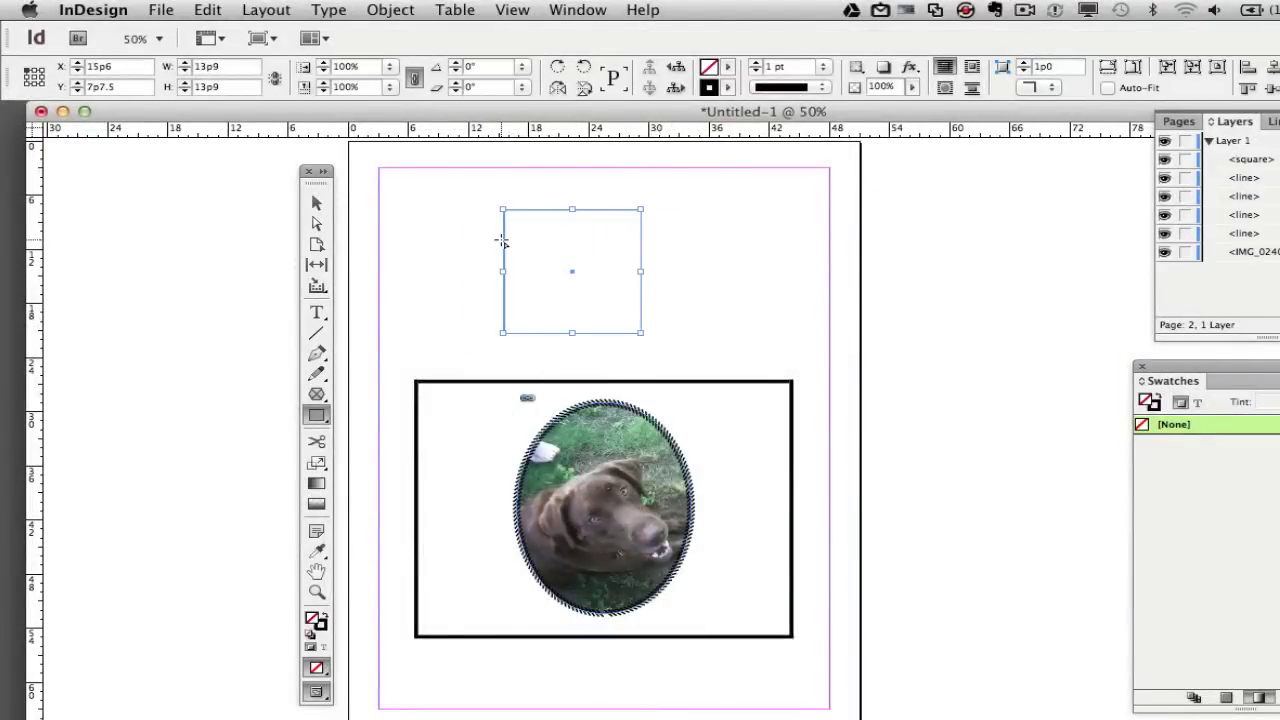
click(319, 484)
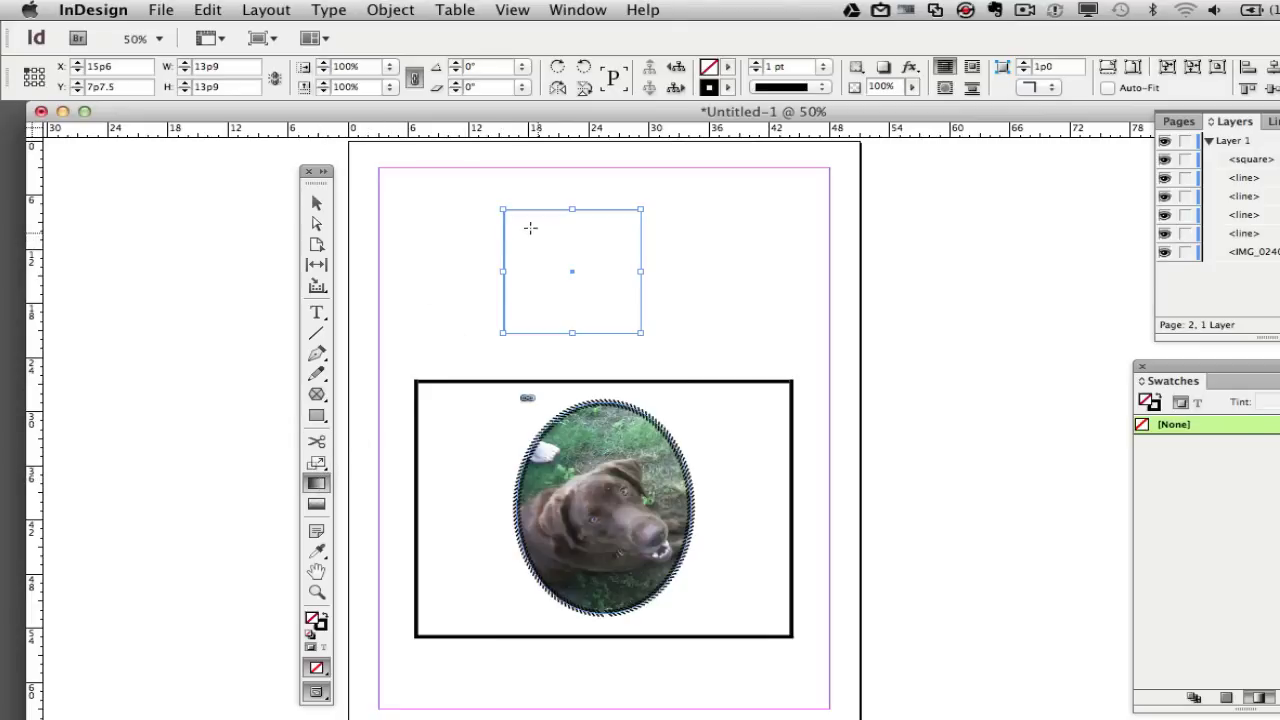
drag(530, 228, 634, 322)
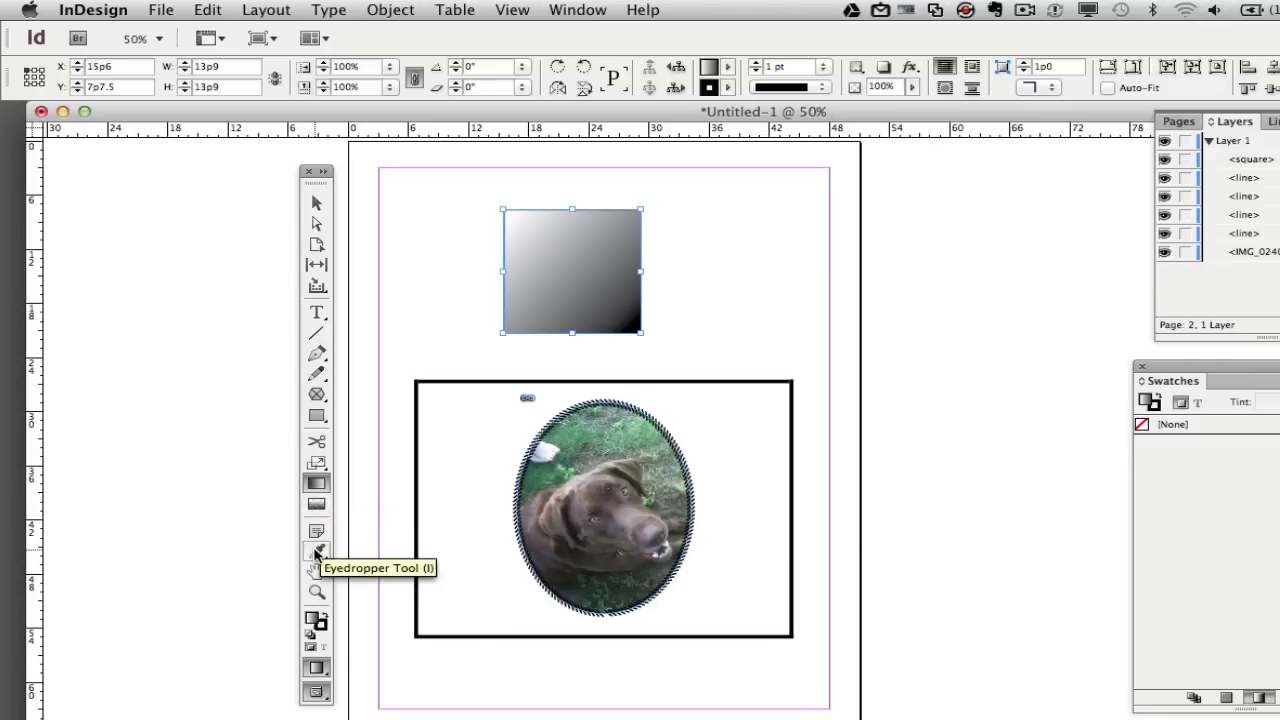
Back on page 1, highlight the title text and eyedrop black onto it from the gradient rectangle
scroll(478, 551, up, 10)
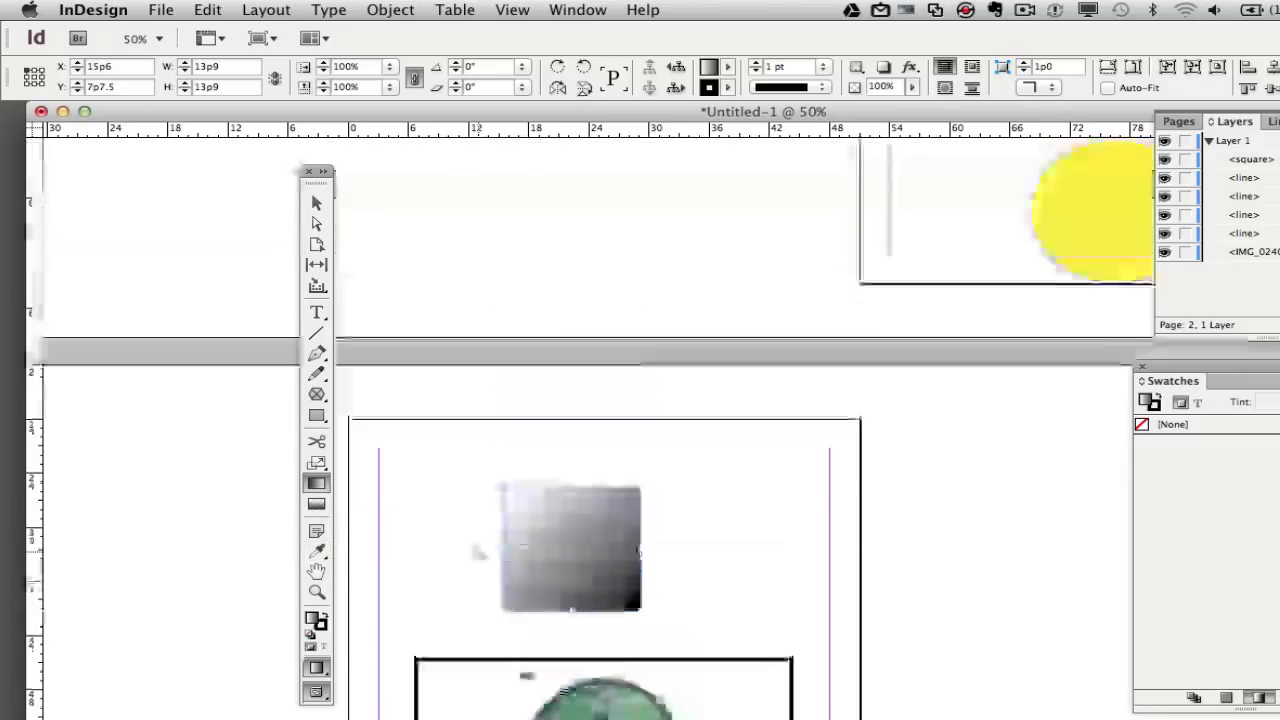
scroll(460, 527, up, 4)
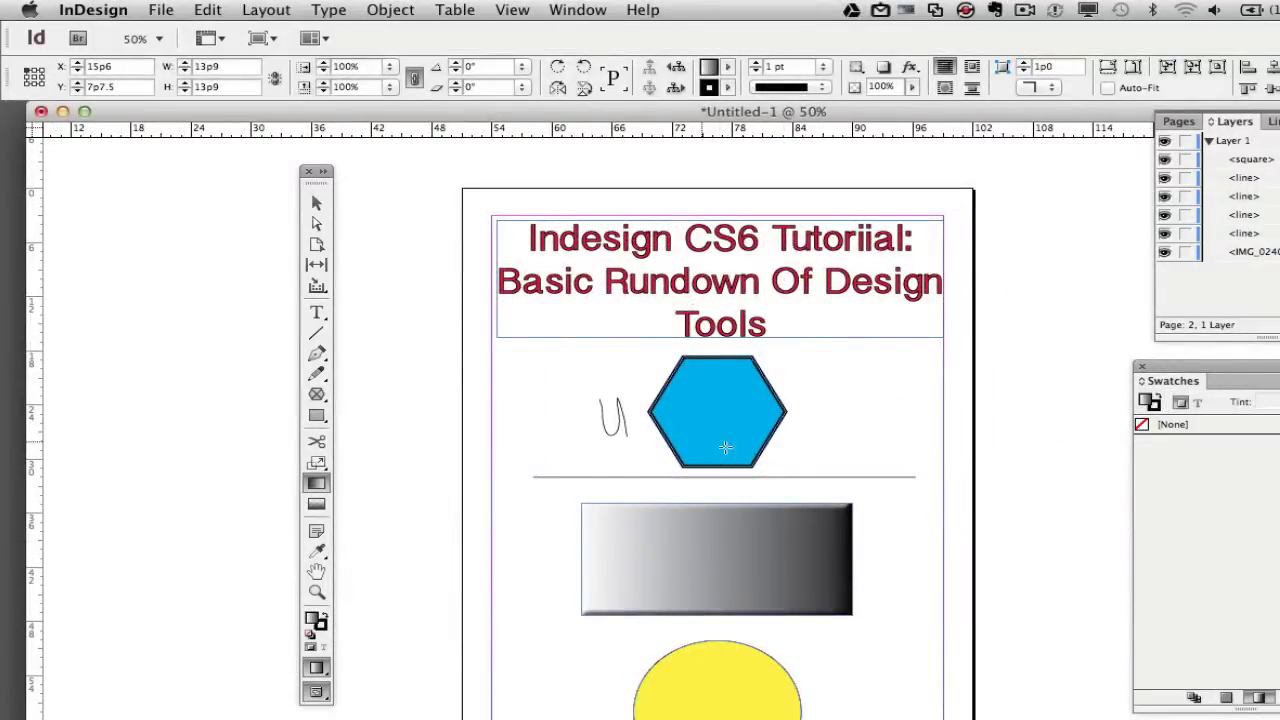
click(320, 551)
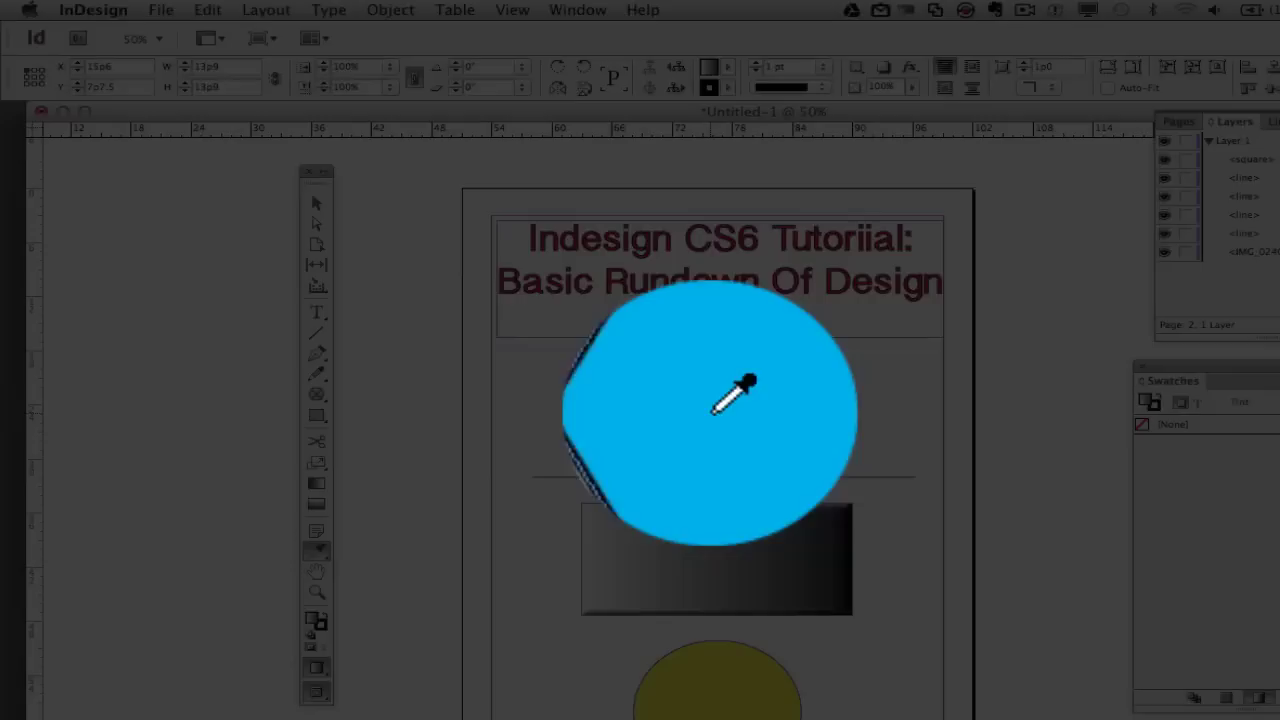
click(713, 409)
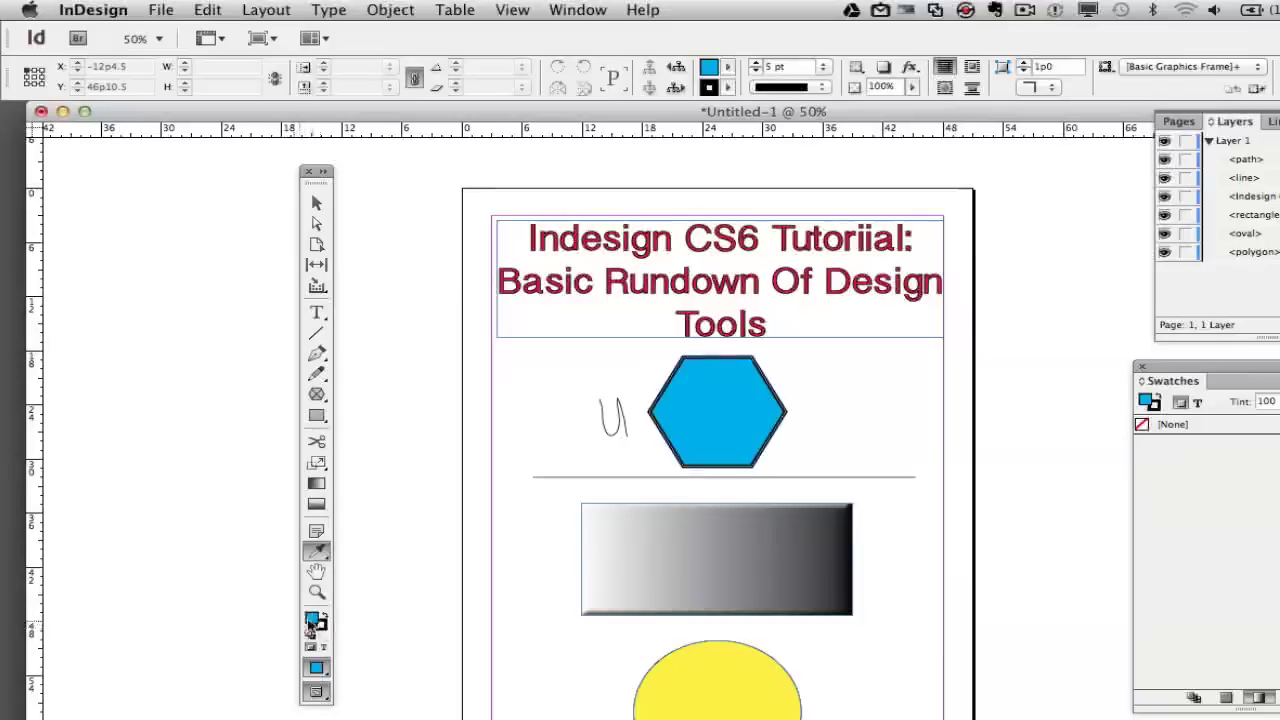
click(316, 312)
drag(767, 324, 532, 240)
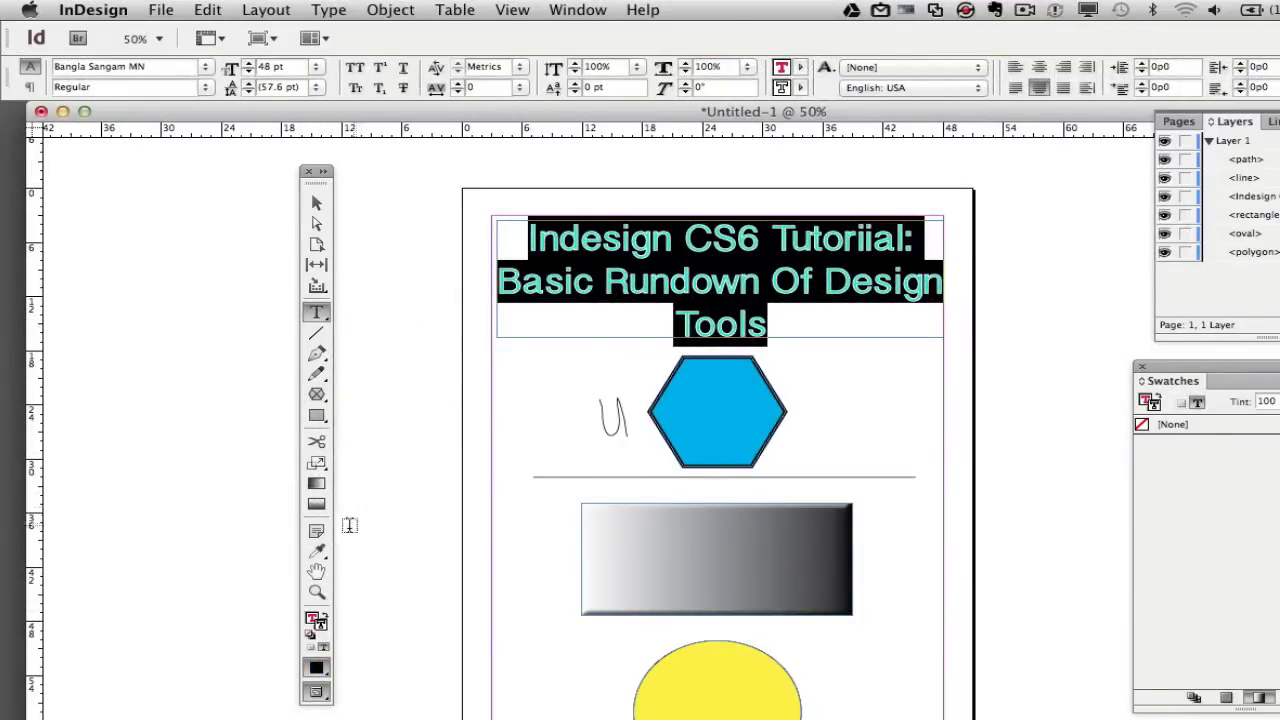
click(317, 553)
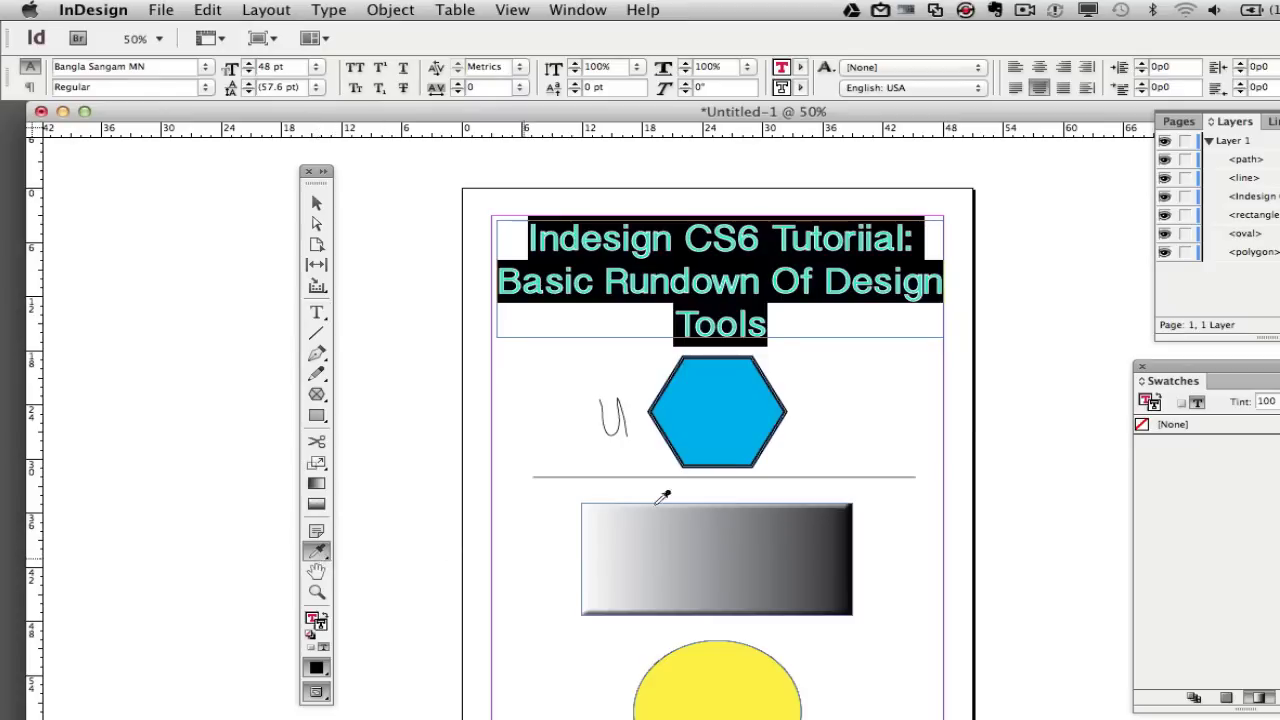
click(716, 404)
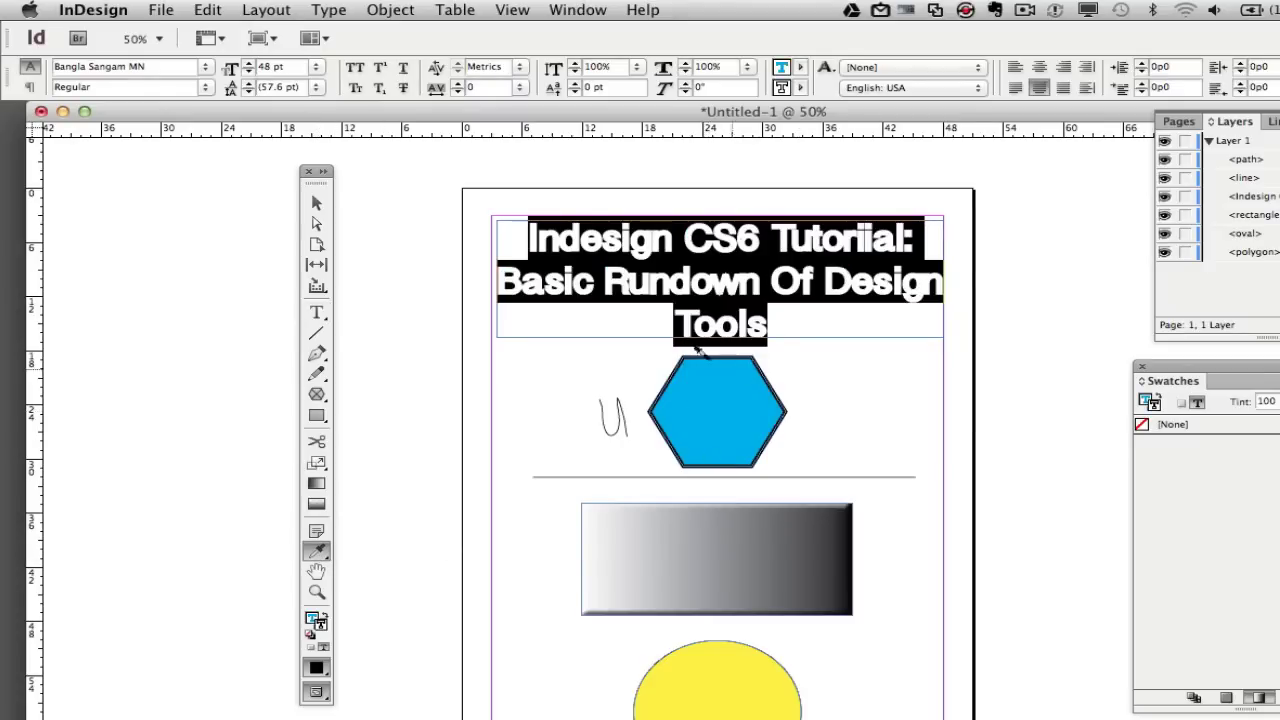
click(318, 204)
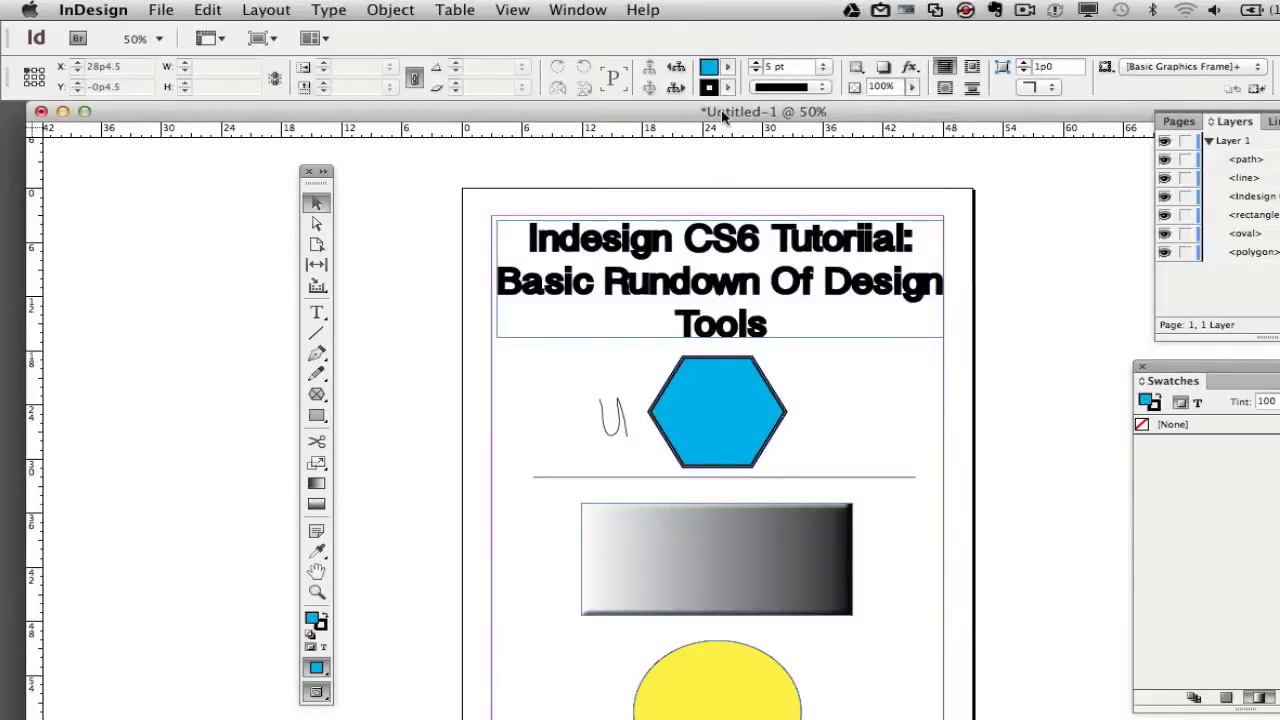
Select the yellow oval and eyedrop the hexagon's blue fill onto it
click(754, 685)
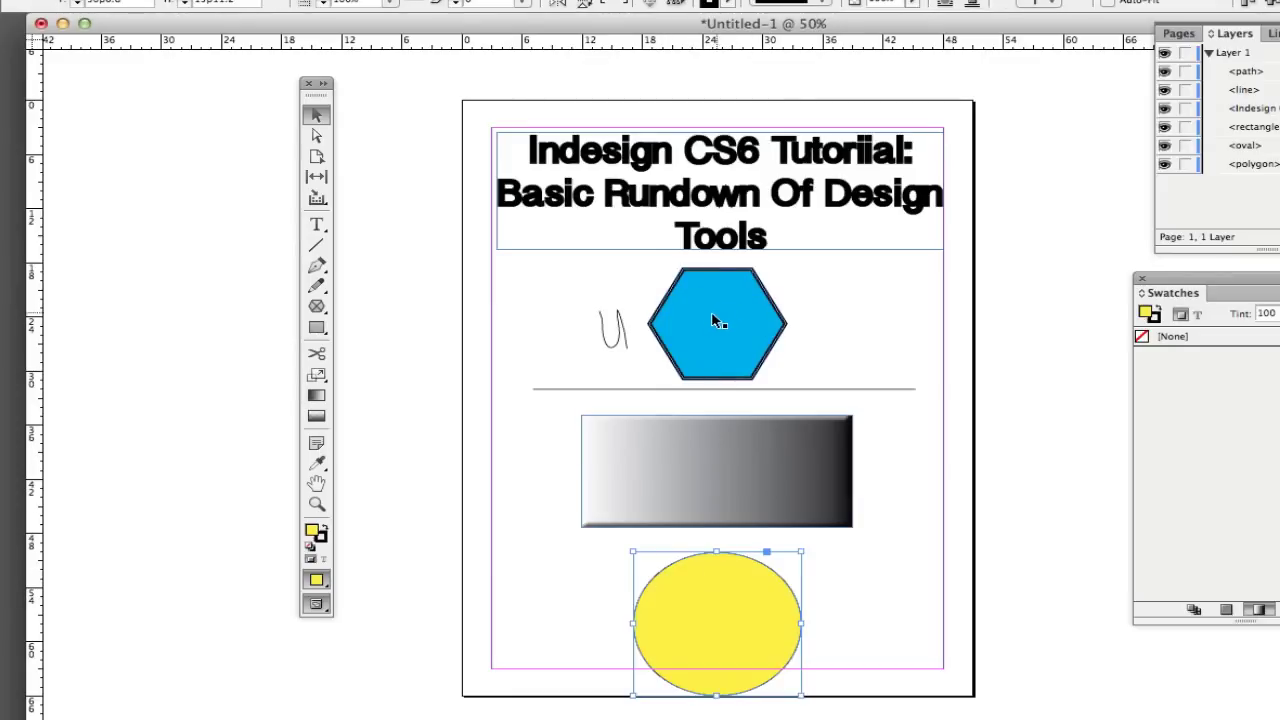
click(318, 464)
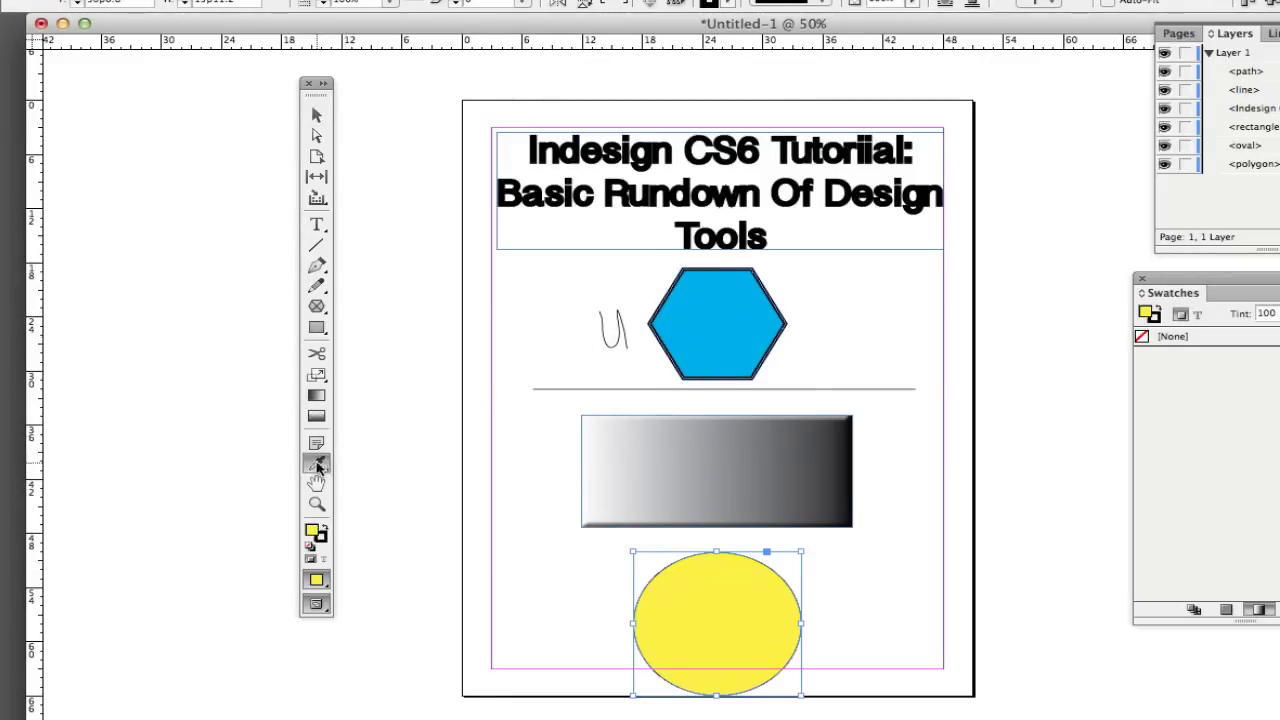
click(706, 300)
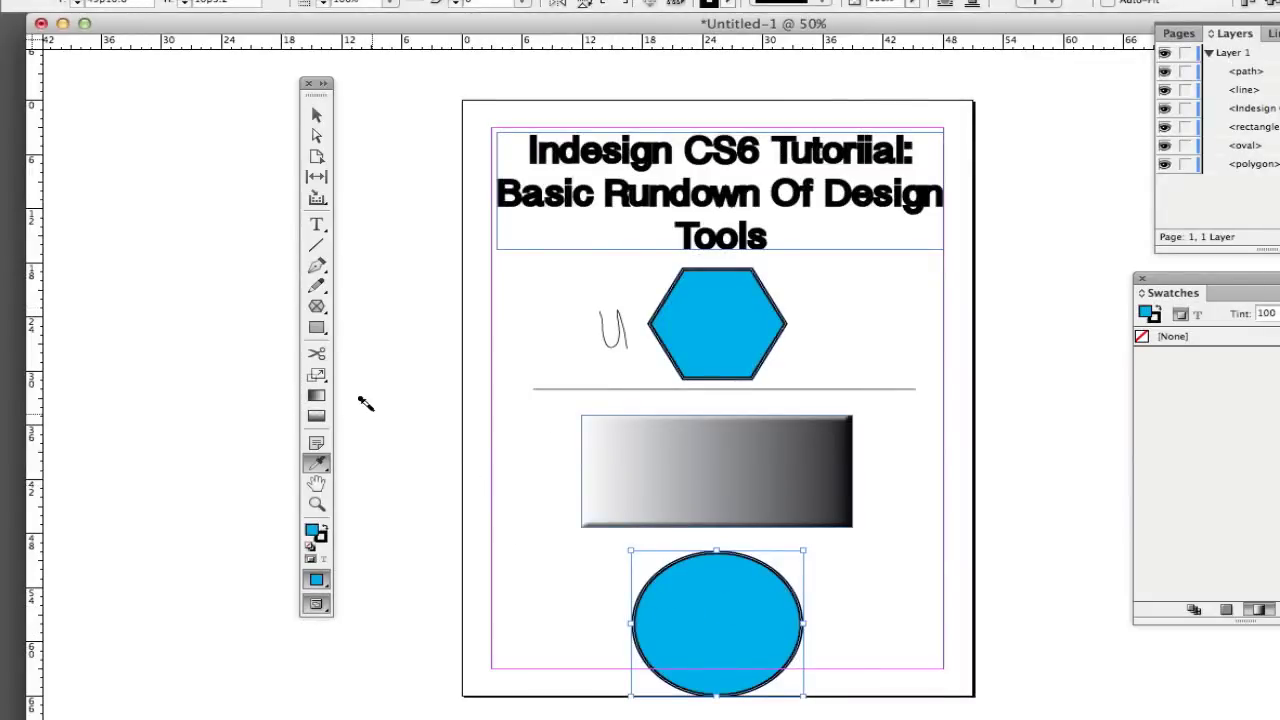
drag(497, 319, 383, 282)
drag(443, 346, 491, 344)
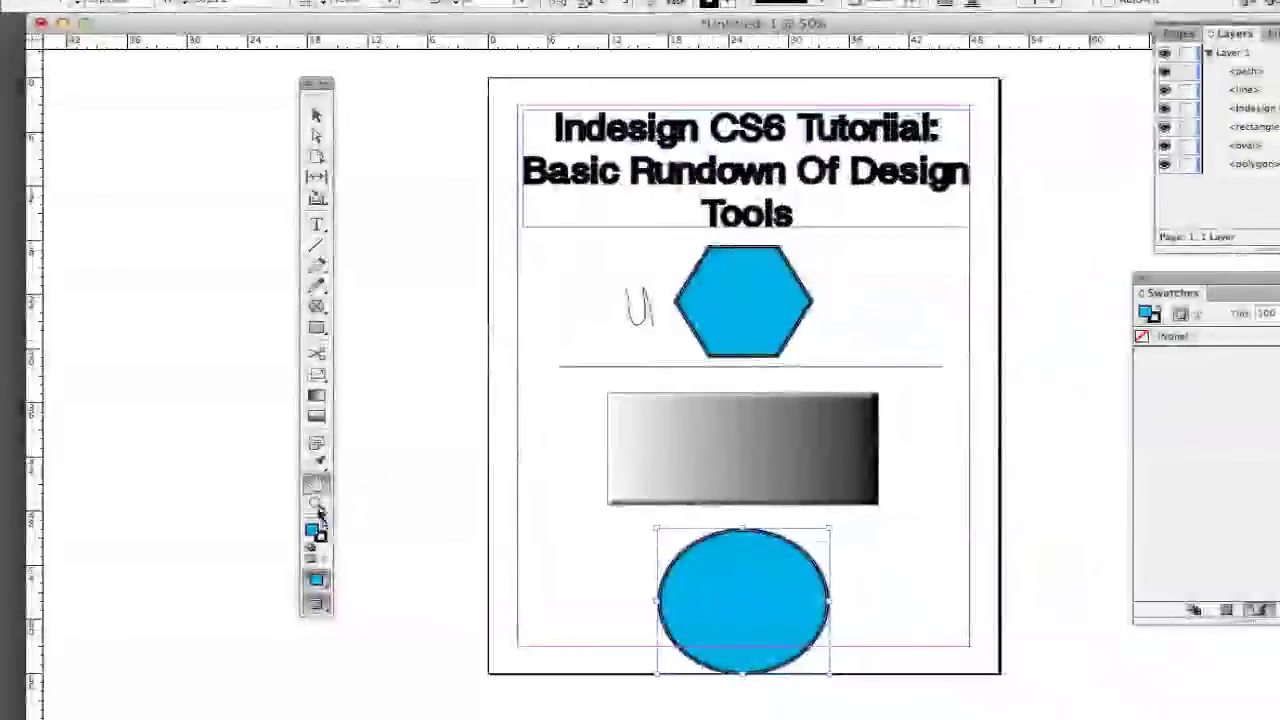
click(317, 505)
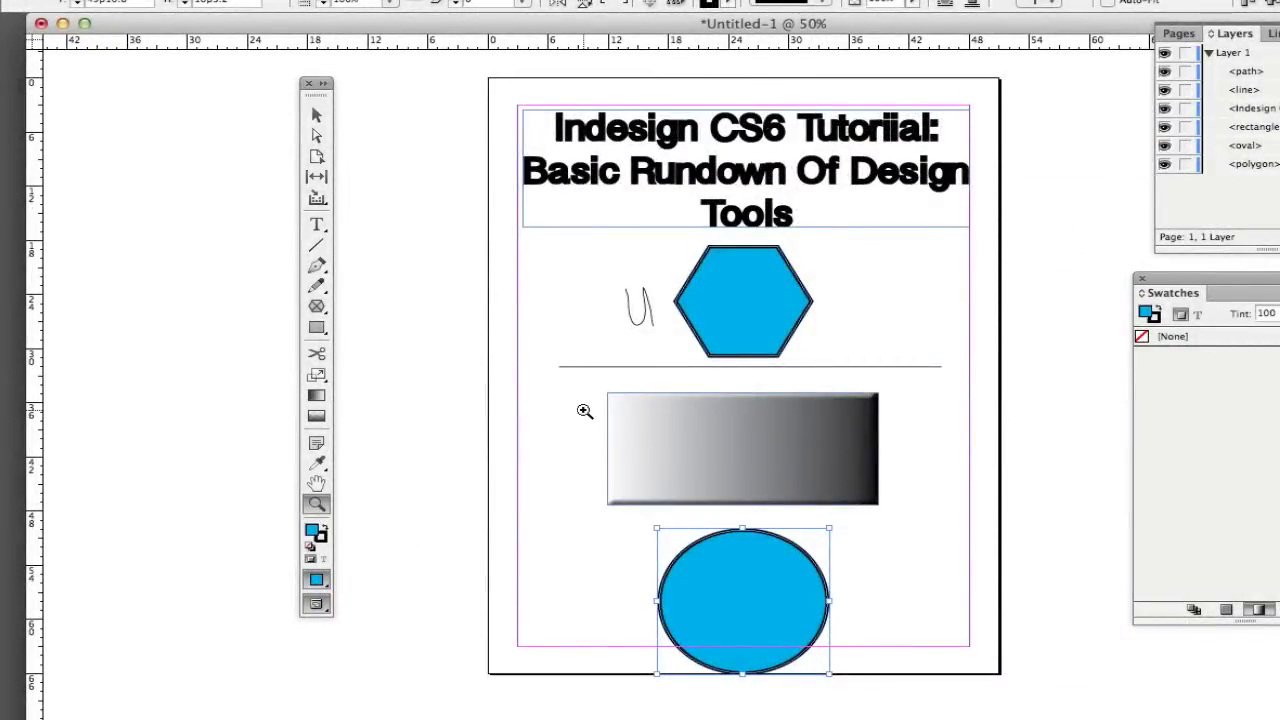
click(584, 410)
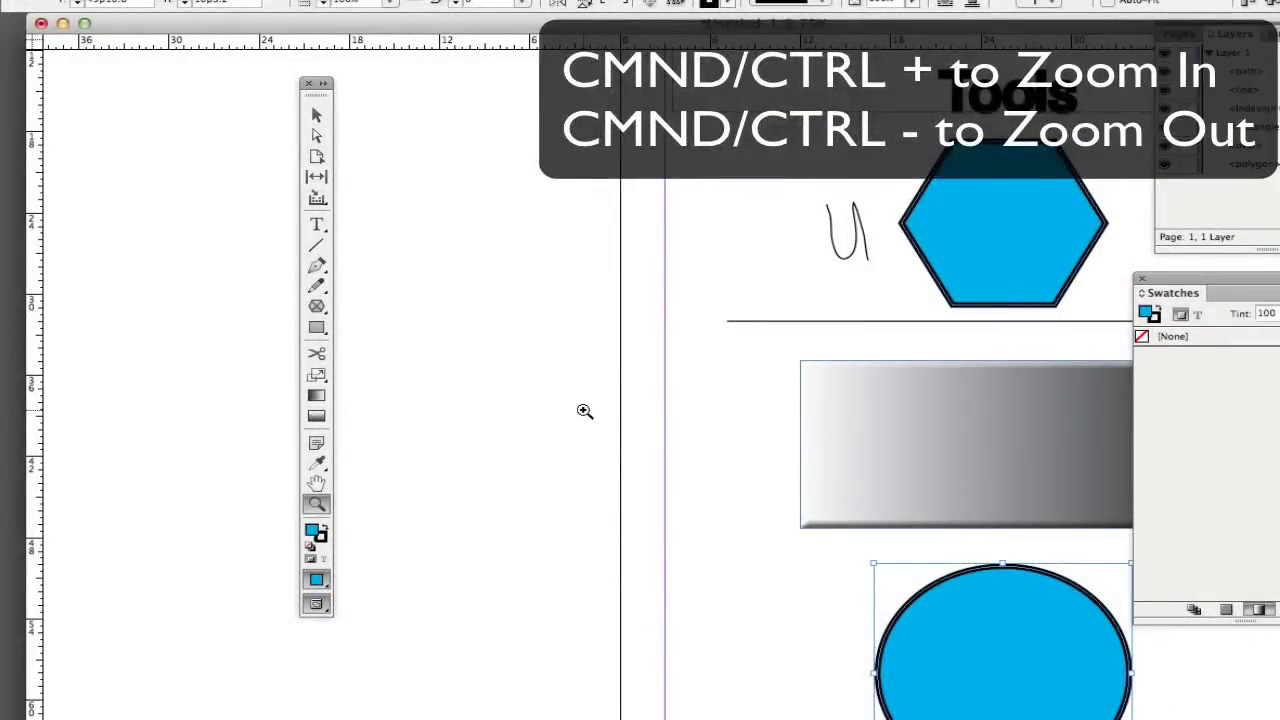
key(super+minus)
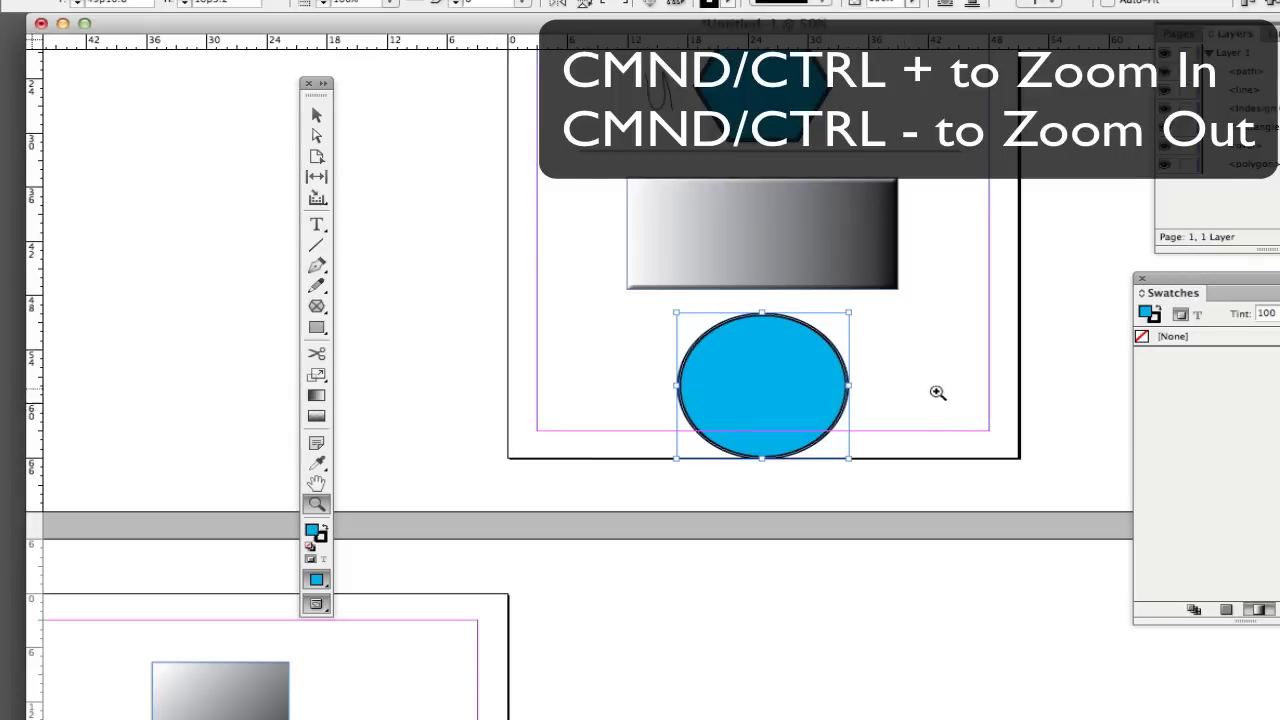
scroll(940, 398, up, 5)
scroll(940, 398, down, 2)
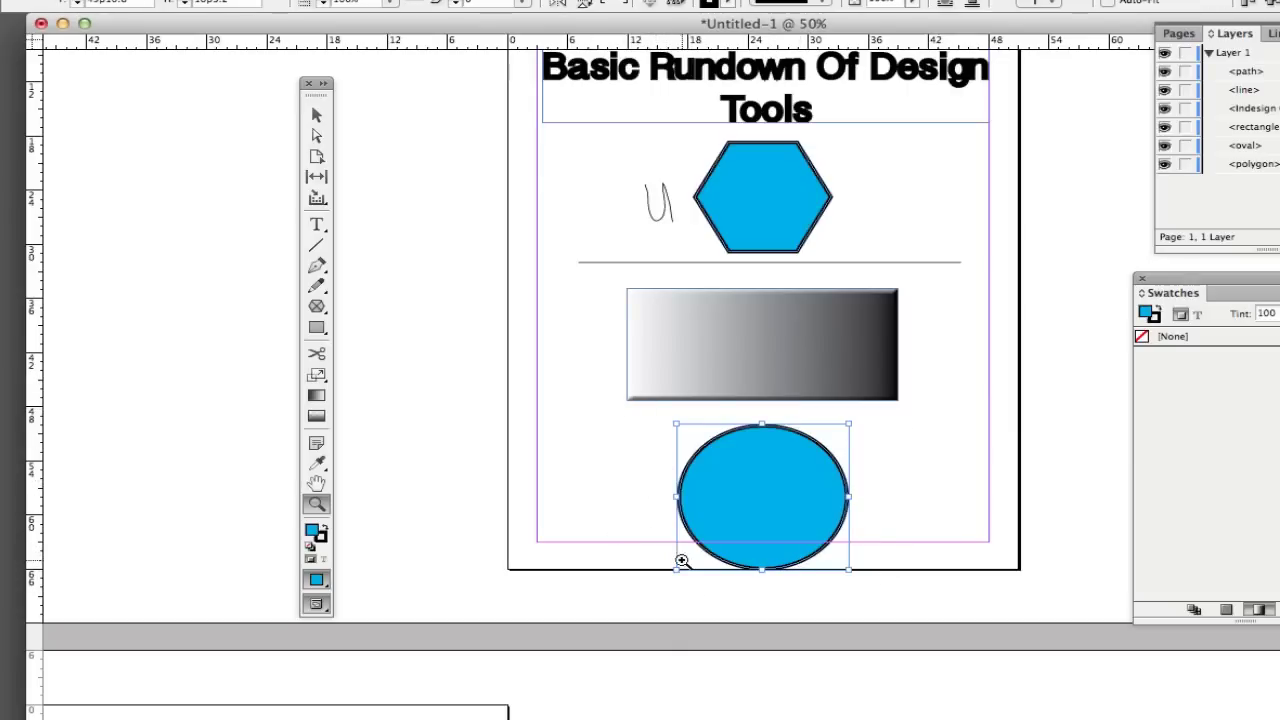
drag(619, 404, 907, 596)
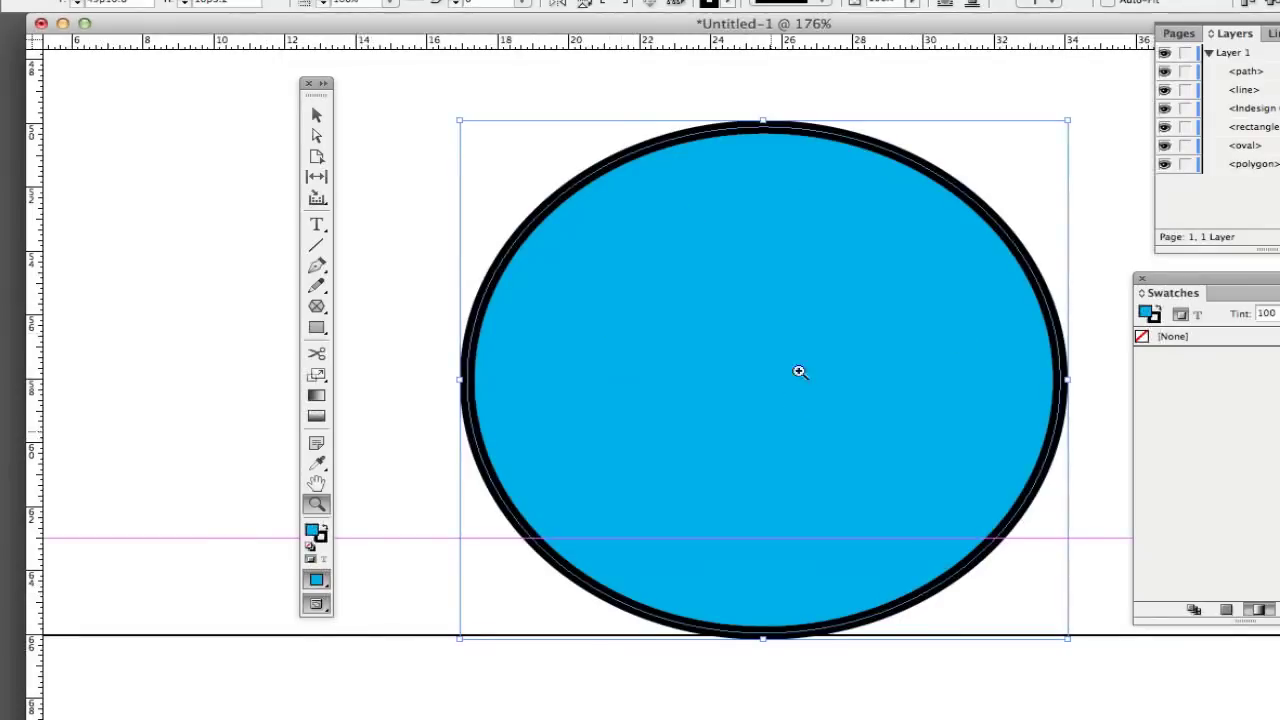
alt+click(764, 323)
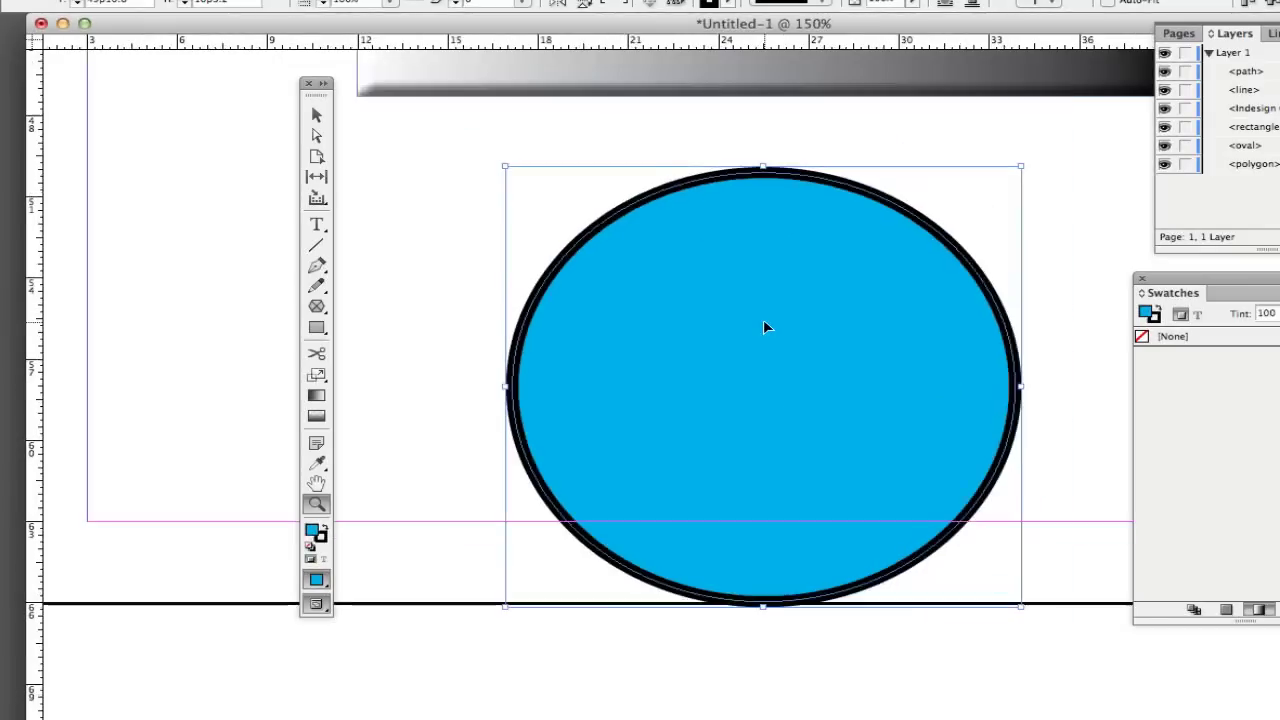
alt+click(764, 323)
alt+click(764, 323)
alt+click(764, 323)
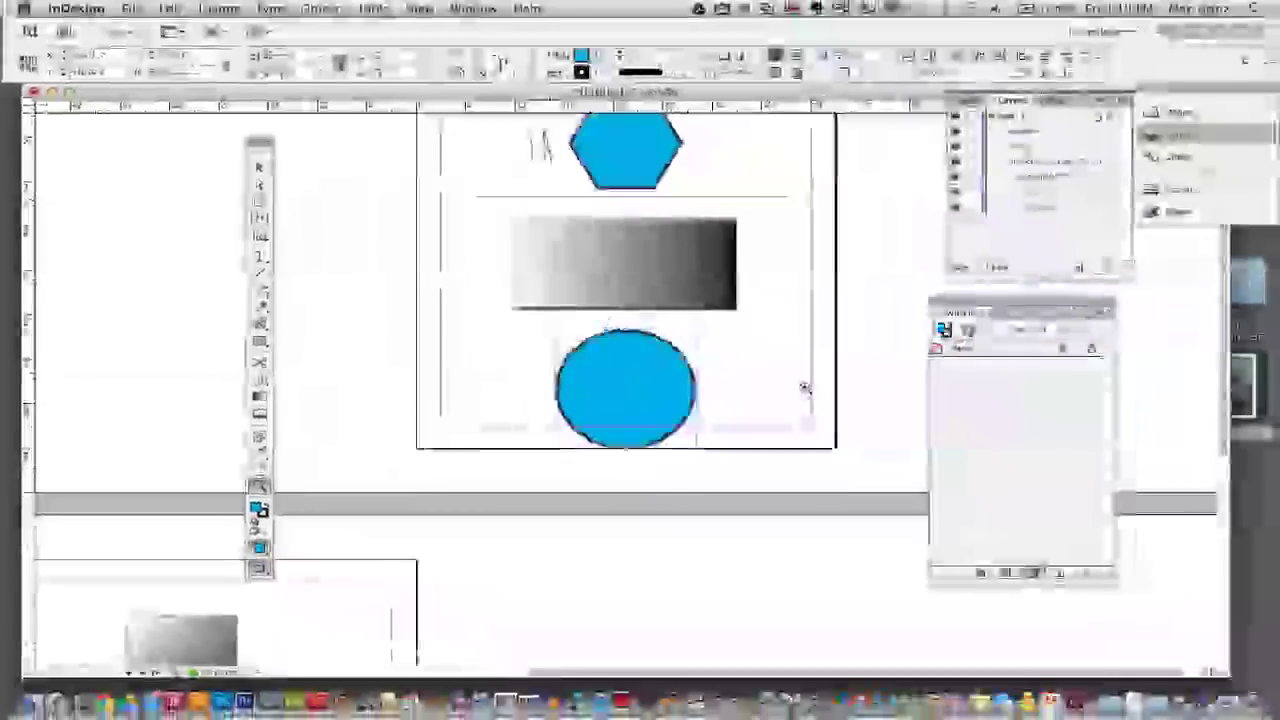
scroll(870, 385, up, 5)
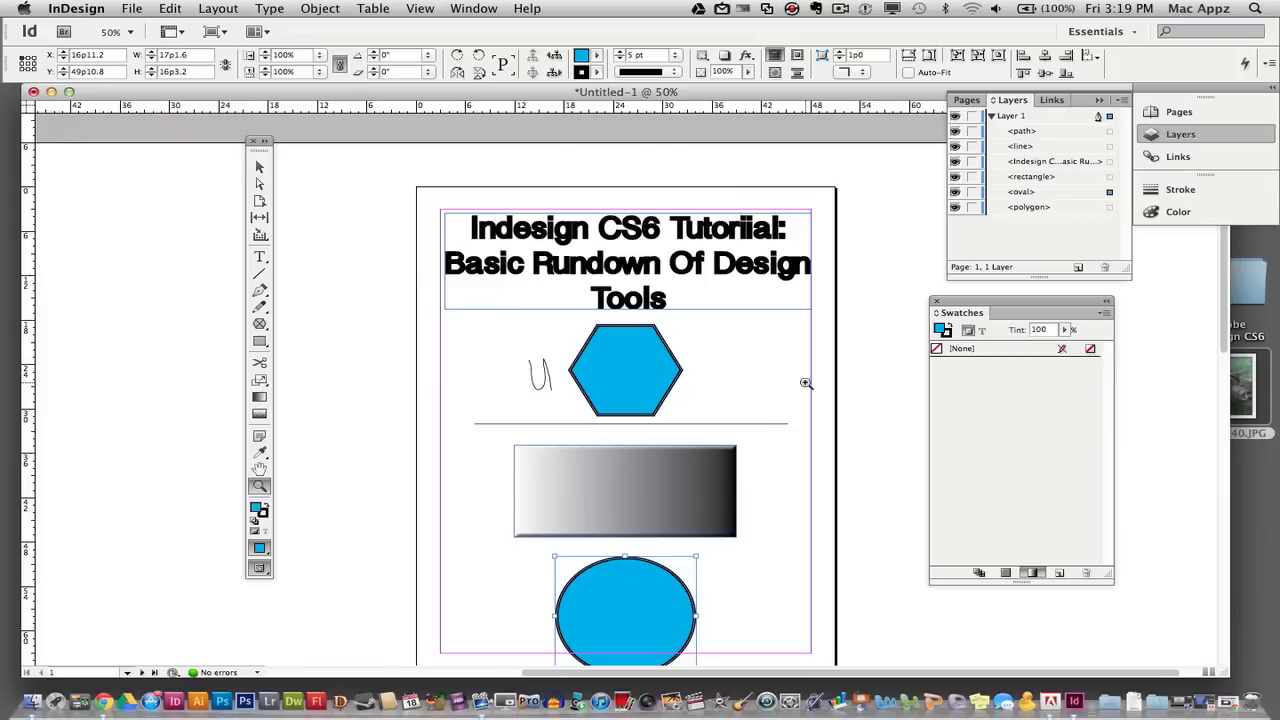